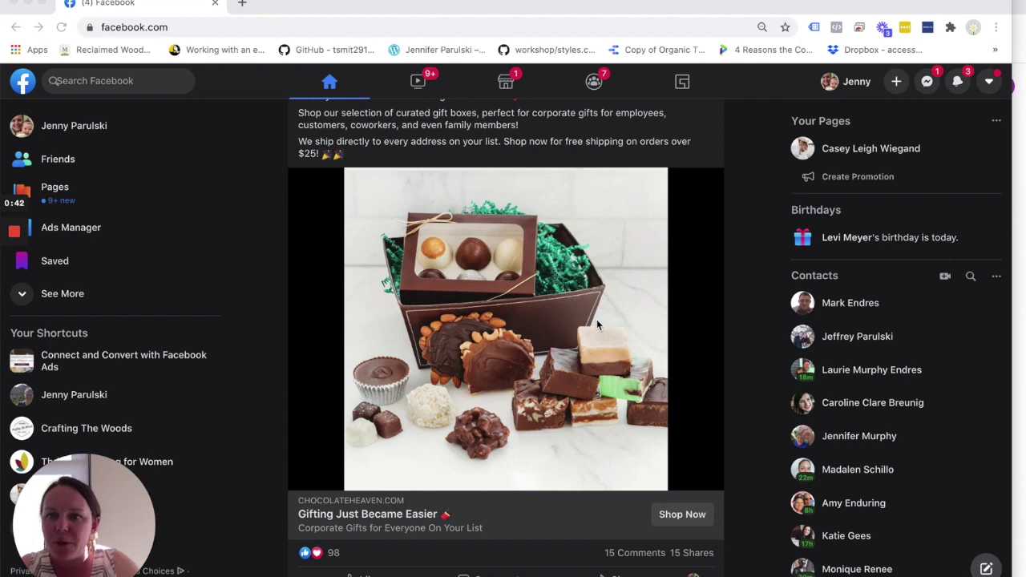
Open Ads Manager and display the Brand Safety domains in the Pet Marketing Unleashed business settings.
{"action": "left_click", "coordinate": [76, 228]}
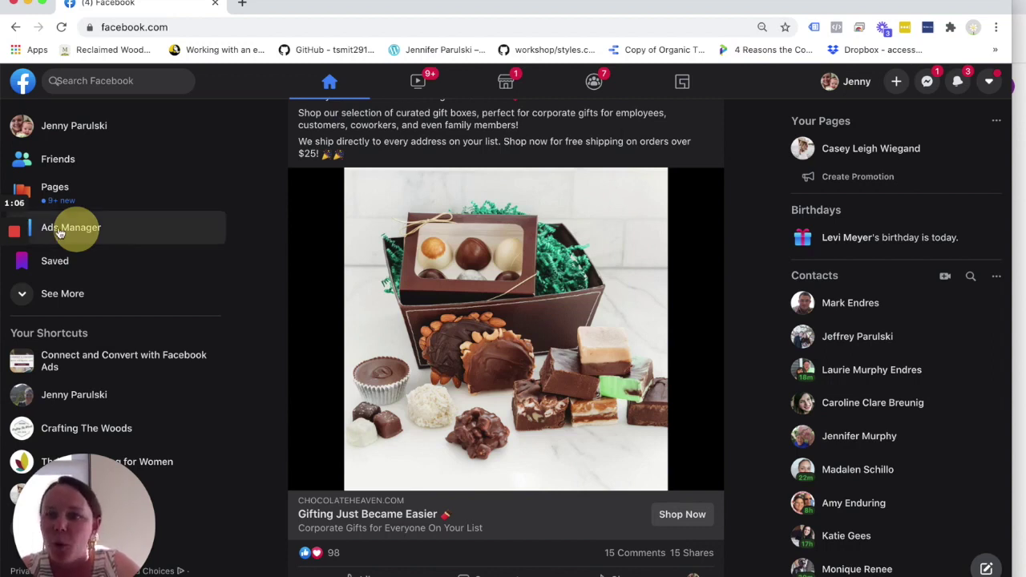
{"action": "left_click", "coordinate": [81, 232]}
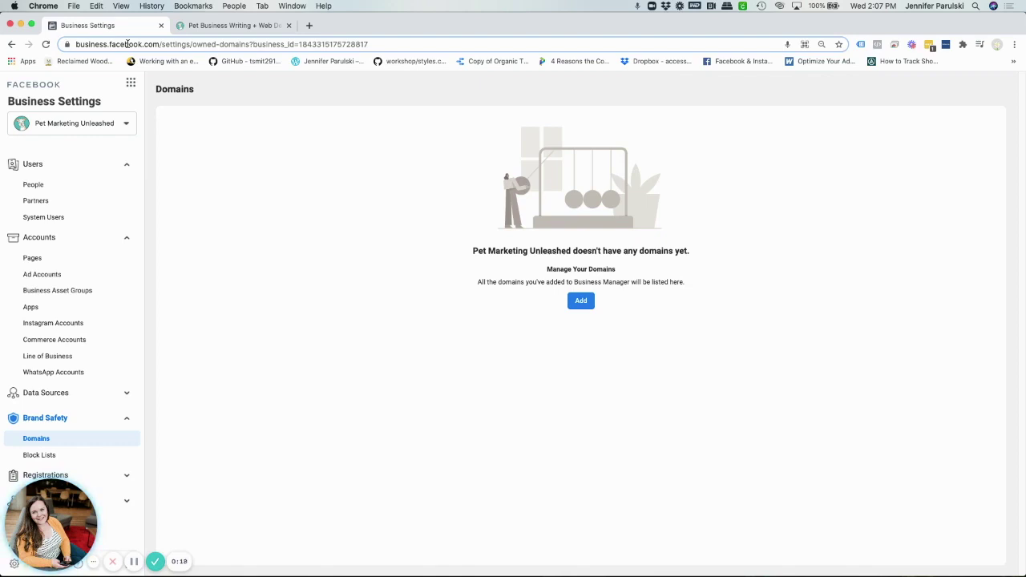
{"action": "left_click", "coordinate": [37, 419]}
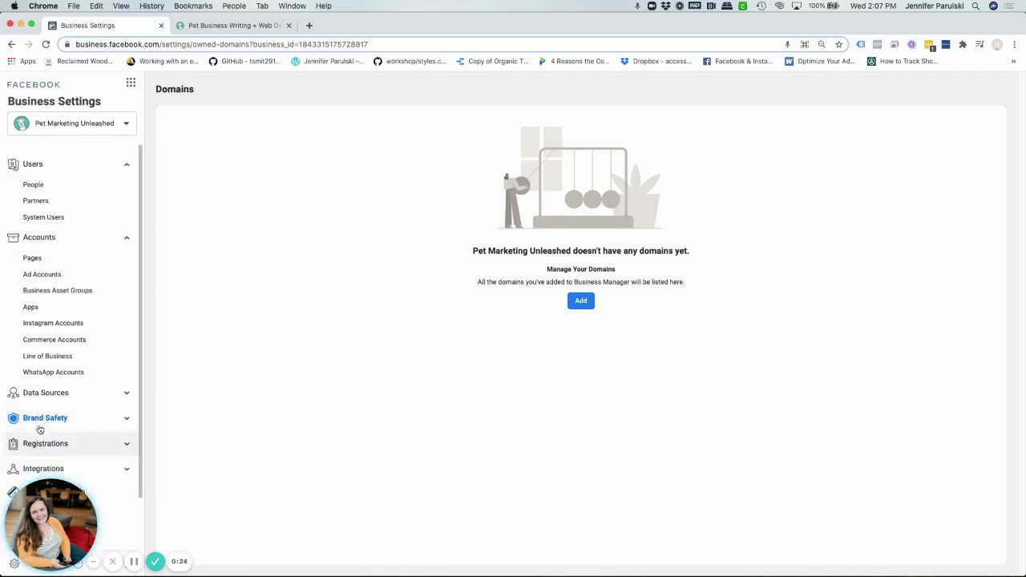
{"action": "left_click", "coordinate": [40, 419]}
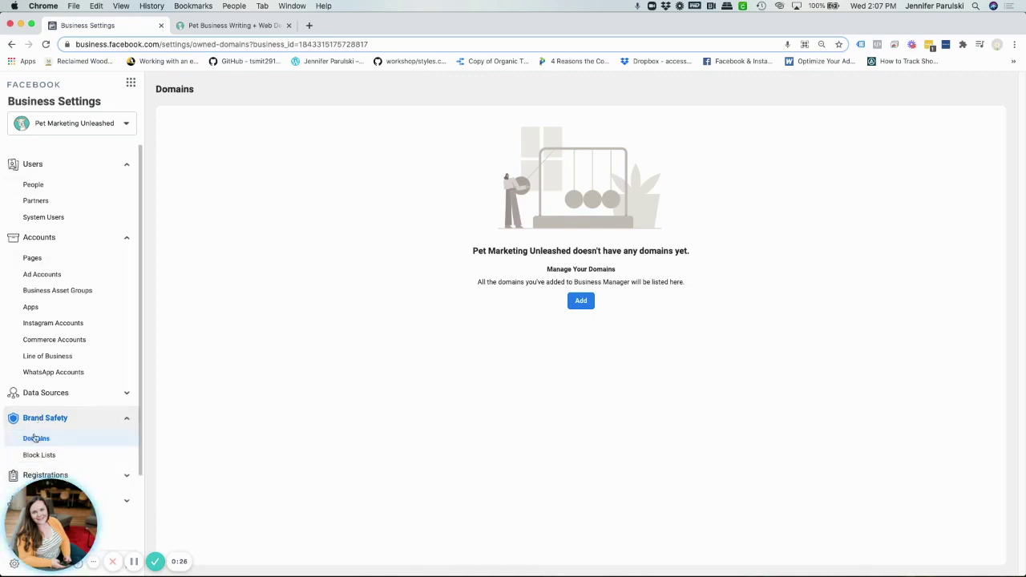
{"action": "left_click", "coordinate": [36, 437]}
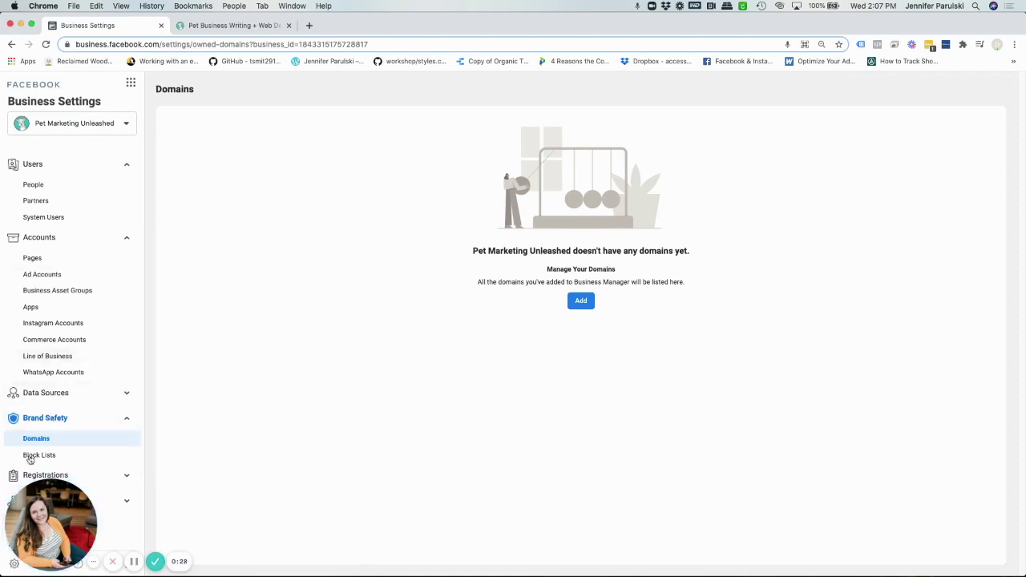
{"action": "left_click", "coordinate": [128, 85]}
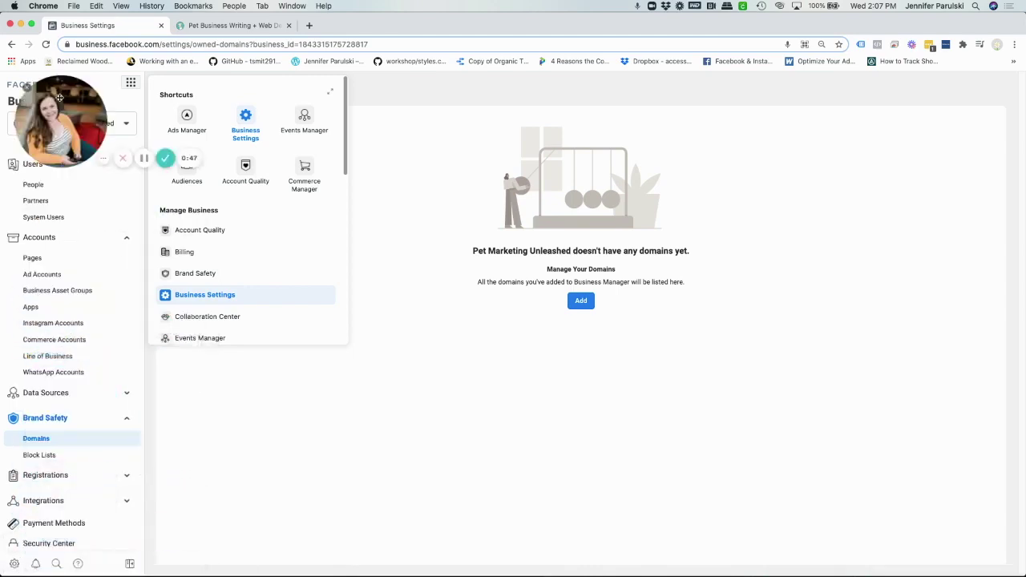
{"action": "left_click", "coordinate": [254, 465]}
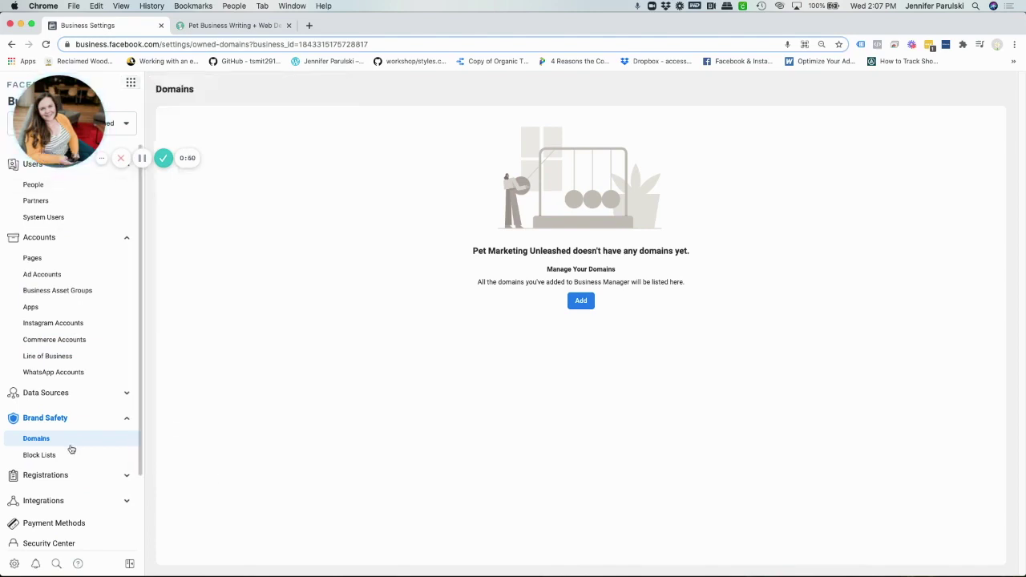
{"action": "left_click", "coordinate": [41, 425]}
{"action": "left_click", "coordinate": [41, 421]}
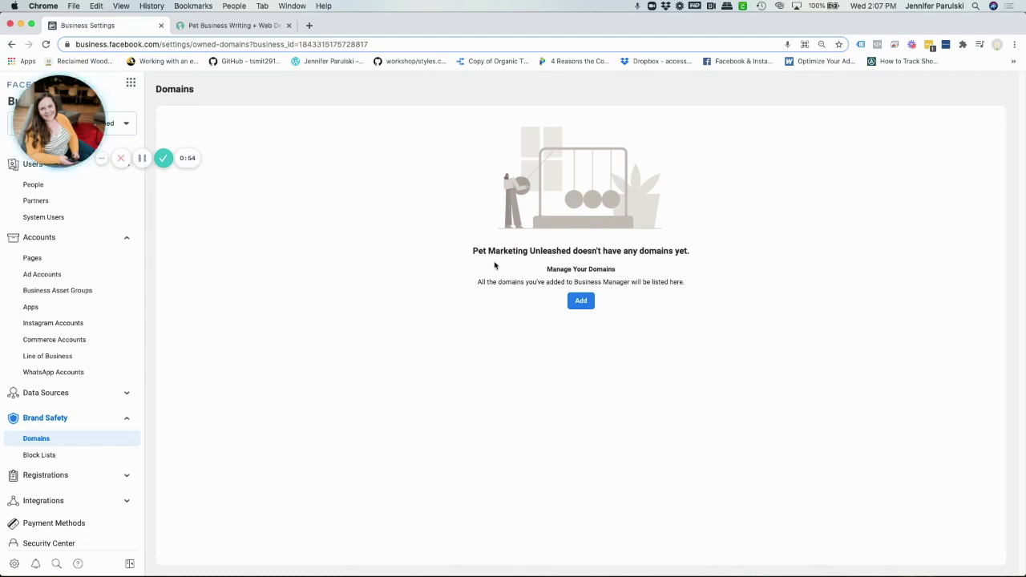
{"action": "left_click", "coordinate": [578, 308]}
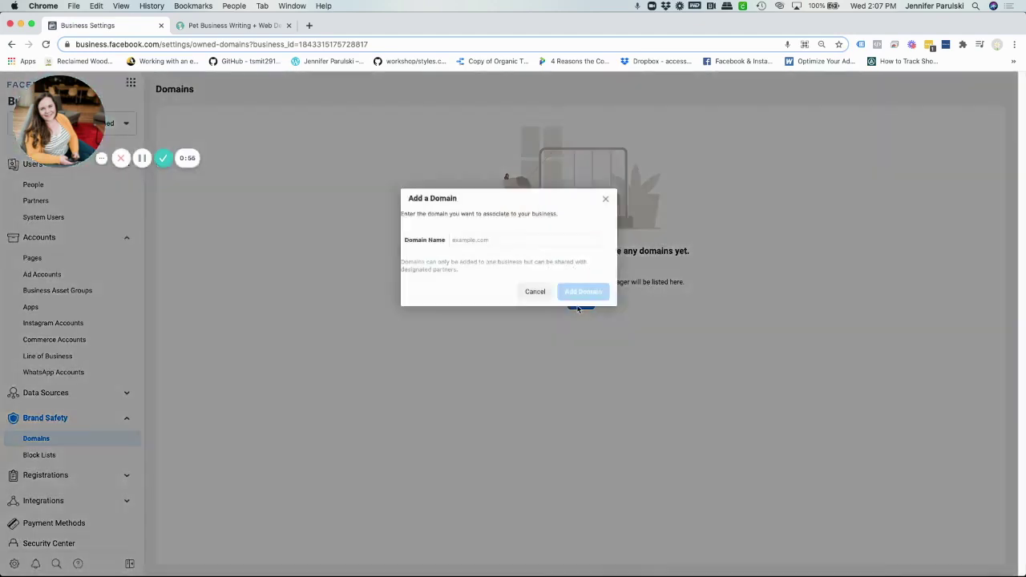
{"action": "left_click", "coordinate": [469, 239]}
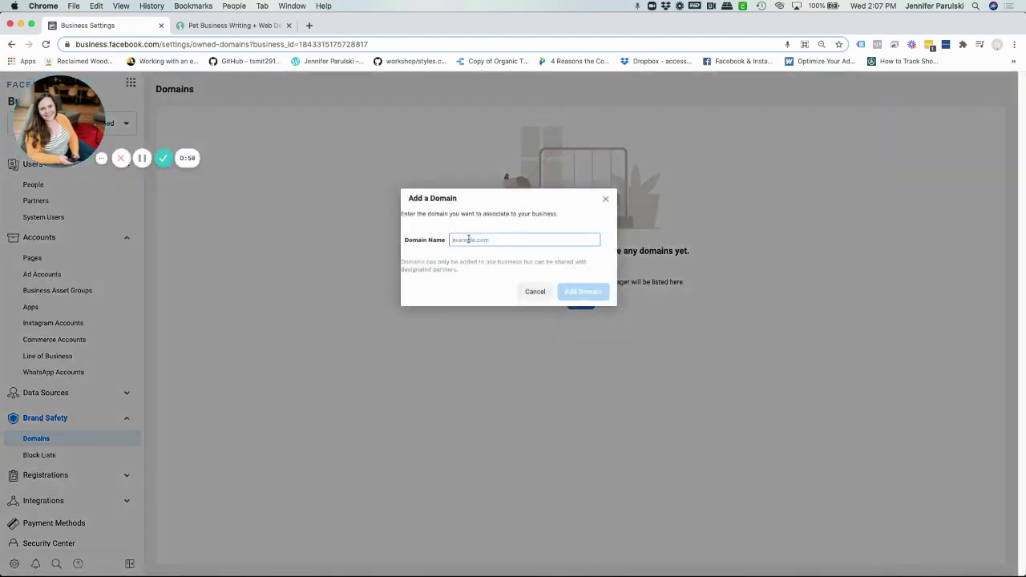
{"action": "type", "text": "https://www.petmarketingunleashed.com/"}
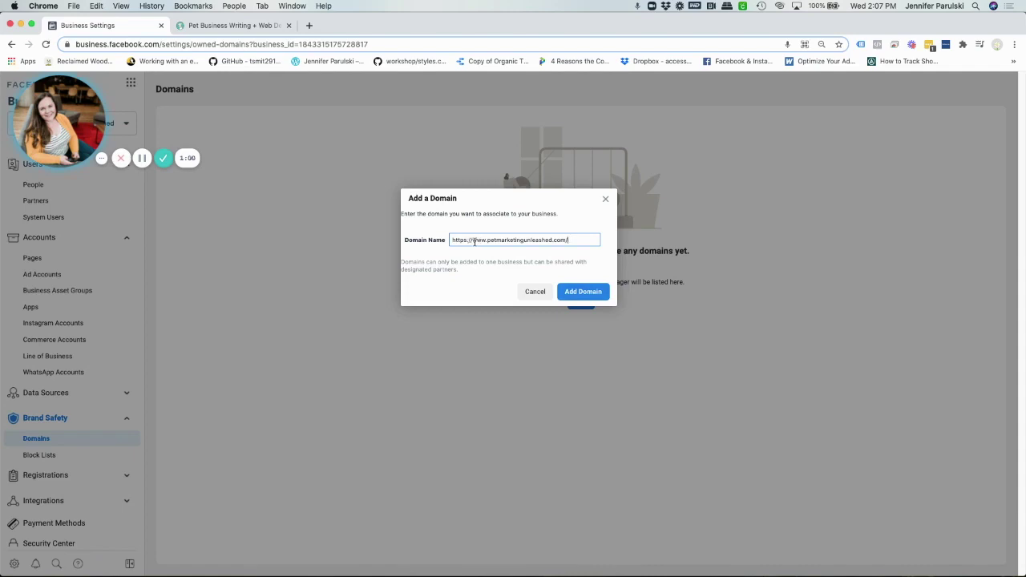
{"action": "key", "text": "super+a"}
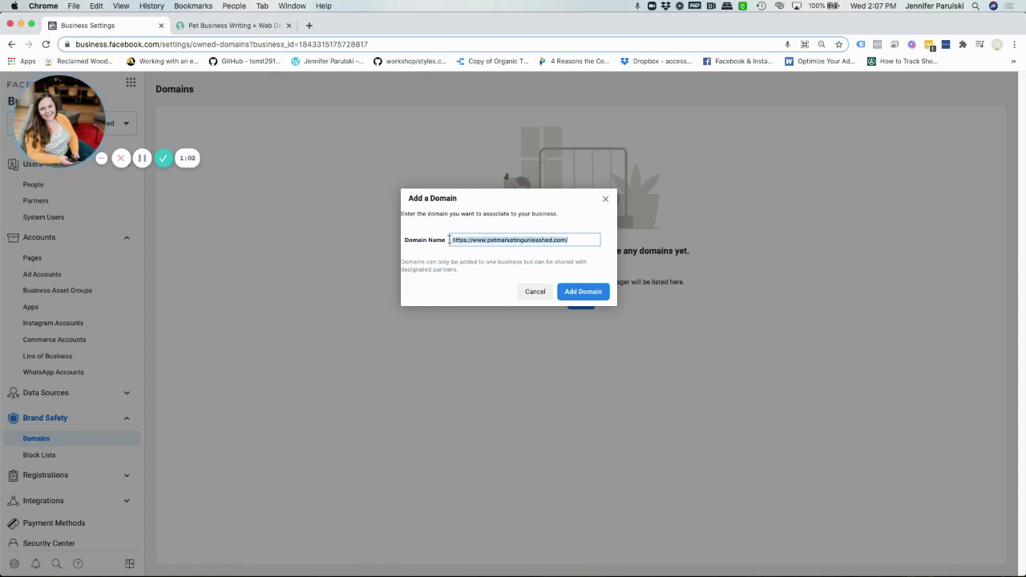
{"action": "left_click", "coordinate": [474, 239]}
{"action": "key", "text": "BackSpace"}
{"action": "key", "text": "BackSpace"}
{"action": "key", "text": "BackSpace"}
{"action": "key", "text": "BackSpace"}
{"action": "key", "text": "BackSpace"}
{"action": "key", "text": "BackSpace"}
{"action": "key", "text": "BackSpace"}
{"action": "key", "text": "BackSpace"}
{"action": "left_click", "coordinate": [573, 242]}
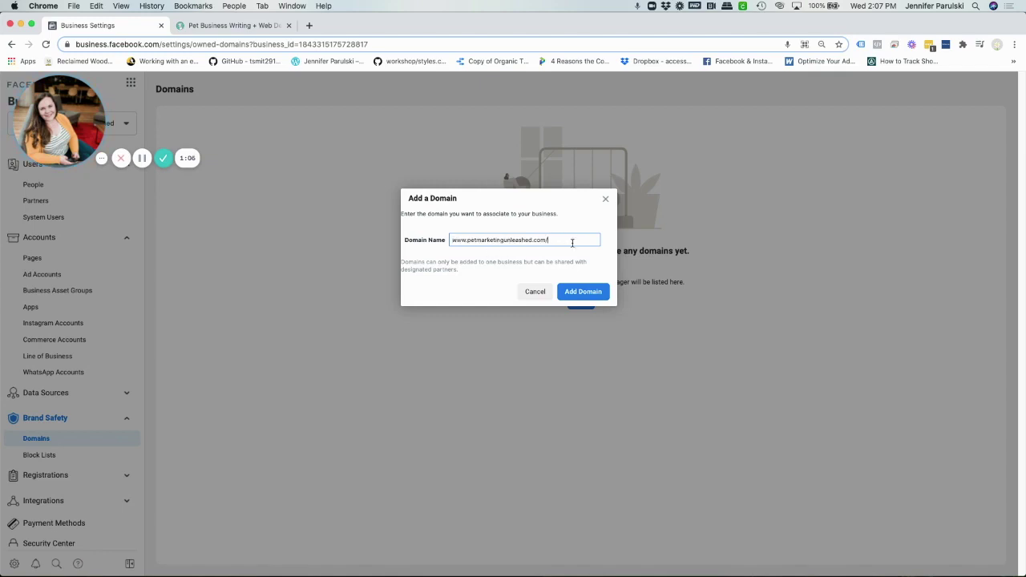
{"action": "key", "text": "BackSpace"}
{"action": "left_click", "coordinate": [570, 292]}
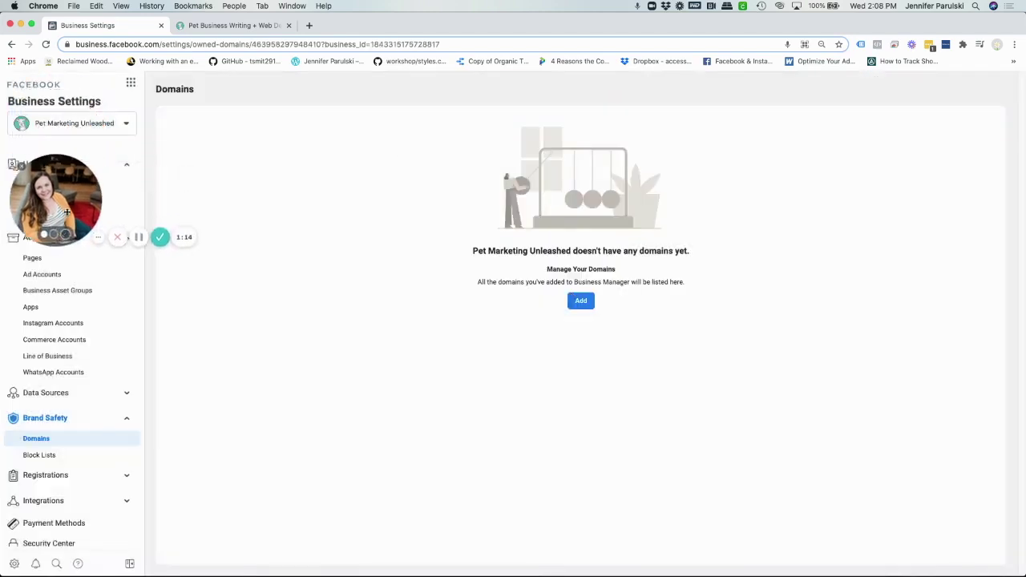
{"action": "left_click", "coordinate": [48, 44]}
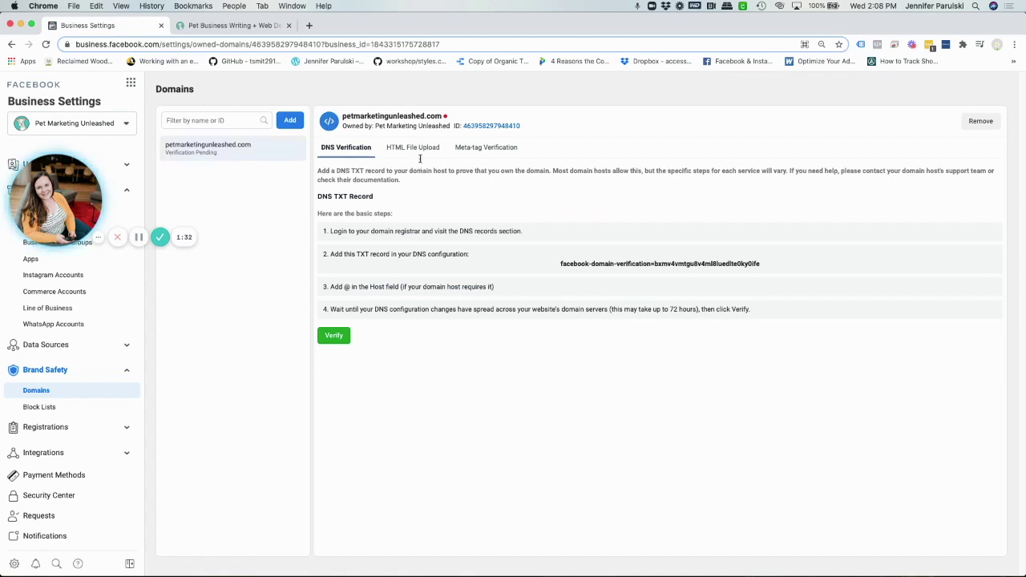
Review the HTML File Upload and Meta-tag Verification instructions for petmarketingunleashed.com.
{"action": "mouse_move", "coordinate": [446, 118]}
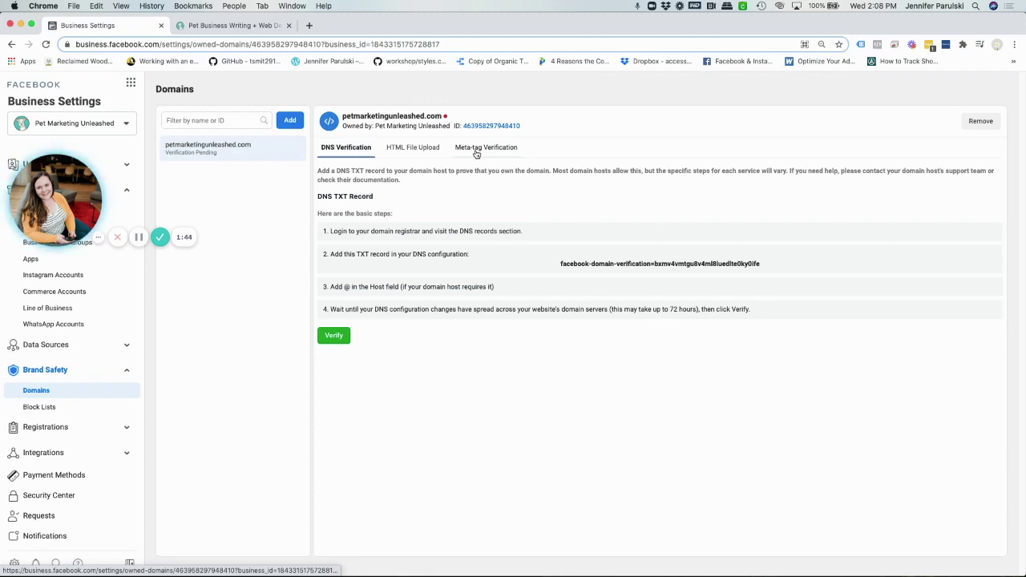
{"action": "left_click", "coordinate": [412, 149]}
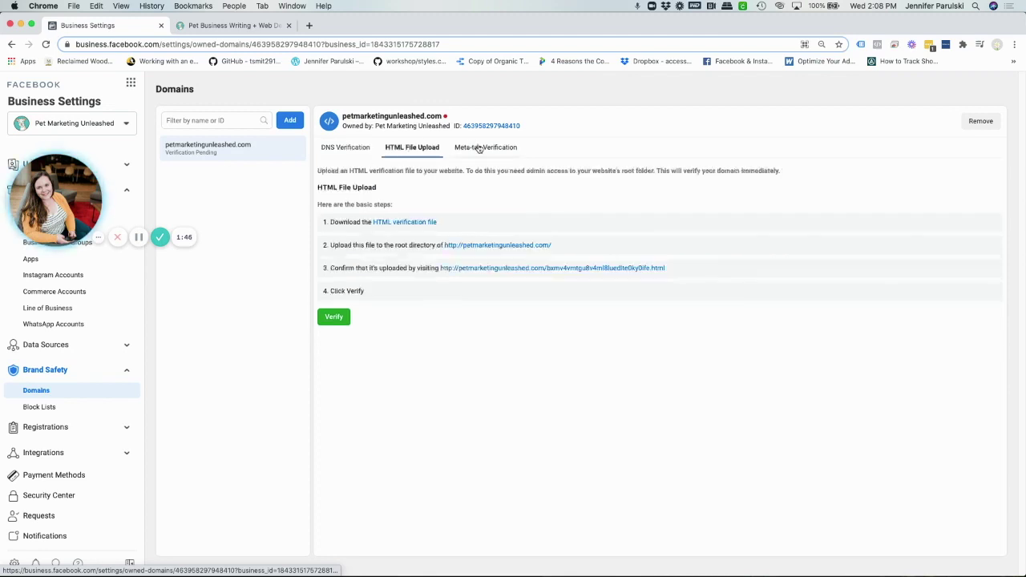
{"action": "left_click", "coordinate": [479, 149]}
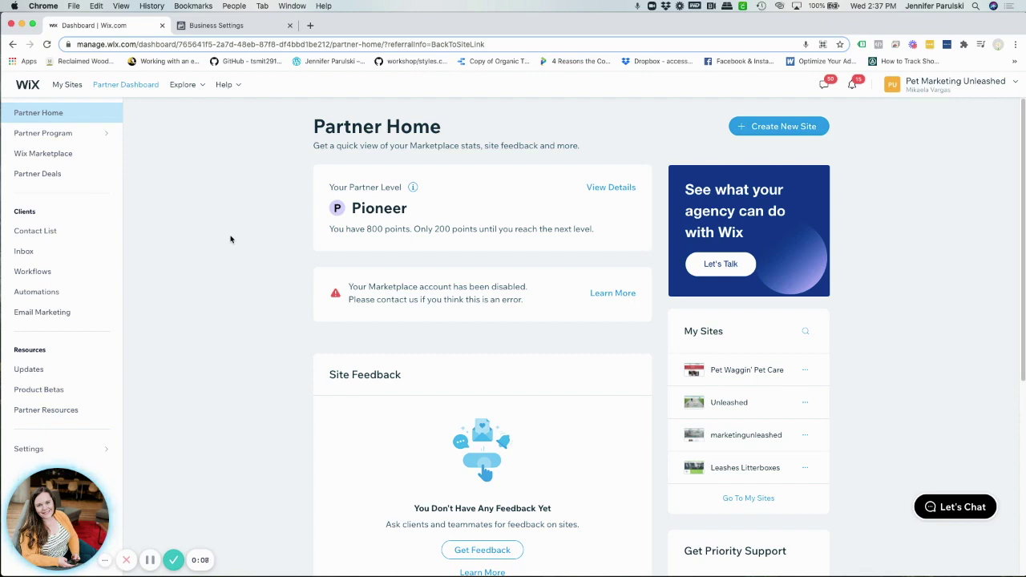
Copy the DNS TXT verification record from Facebook Business Settings and open the domain list of the Wix account.
{"action": "left_click", "coordinate": [213, 25]}
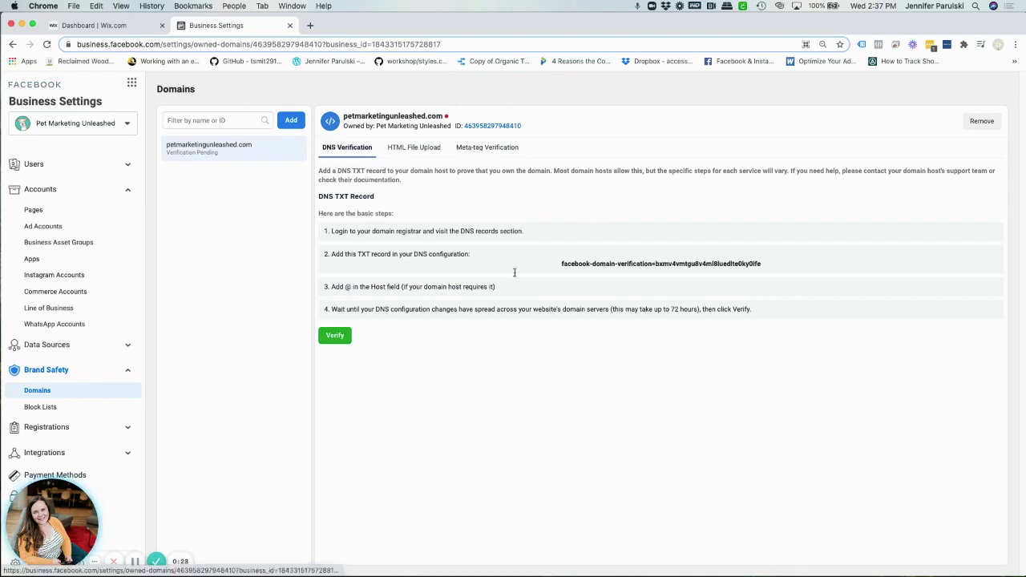
{"action": "left_click", "coordinate": [596, 271]}
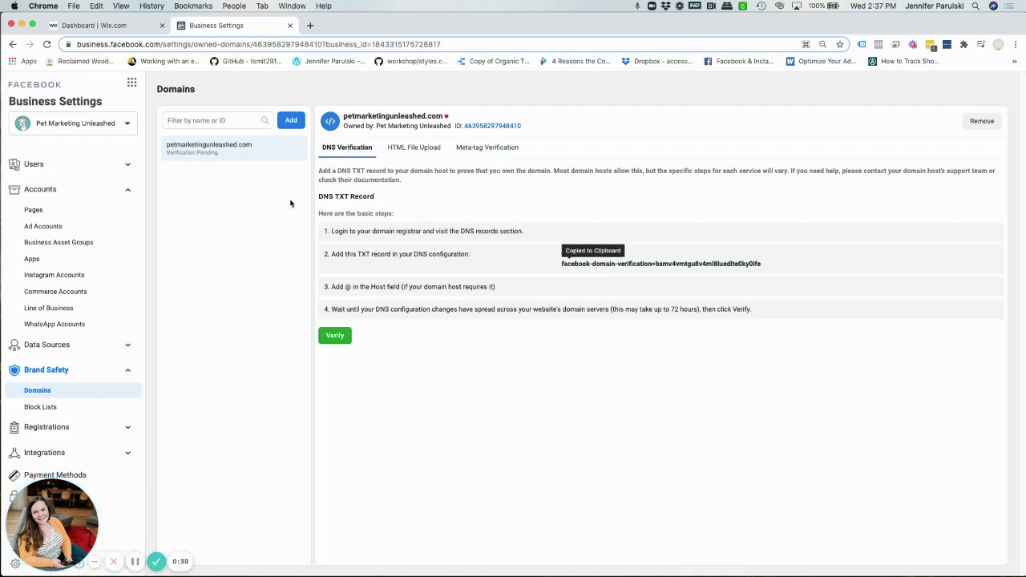
{"action": "left_click", "coordinate": [113, 29]}
{"action": "left_click", "coordinate": [983, 88]}
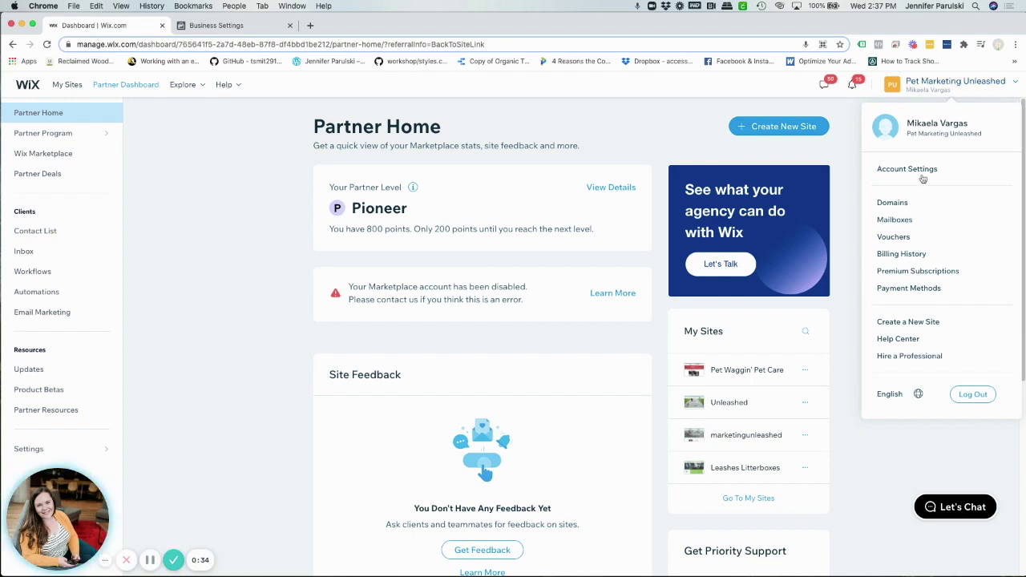
{"action": "left_click", "coordinate": [892, 205]}
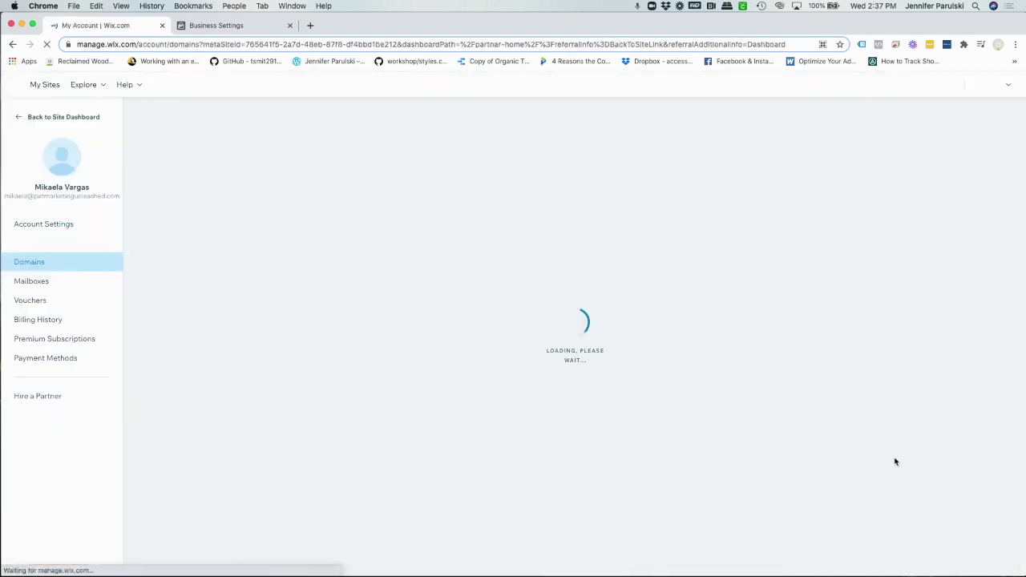
{"action": "left_click", "coordinate": [208, 25]}
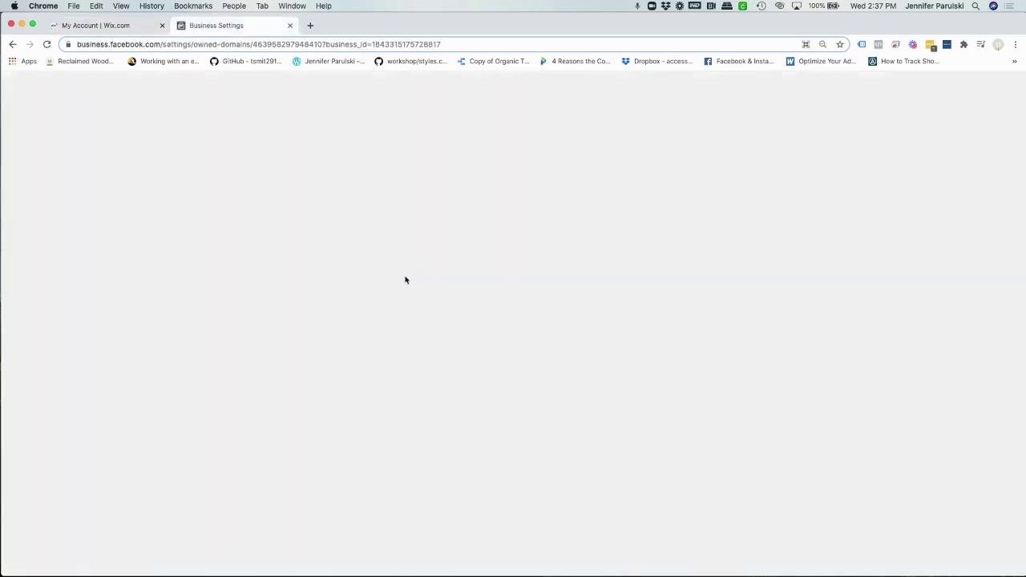
{"action": "left_click", "coordinate": [101, 27]}
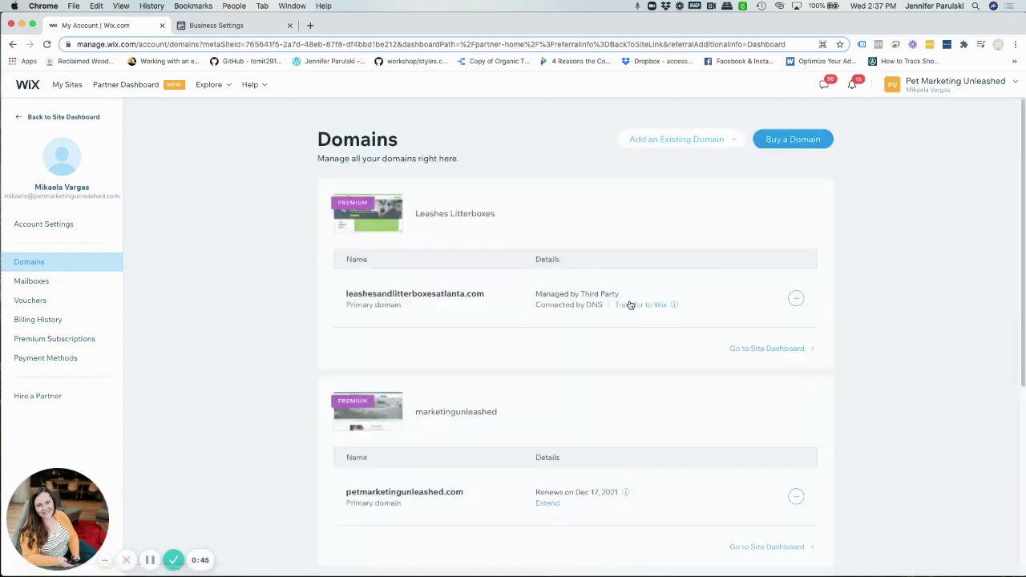
Open the DNS record management for petmarketingunleashed.com in the marketingunleashed site's domains.
{"action": "scroll", "coordinate": [630, 302], "scroll_direction": "down", "scroll_amount": 3}
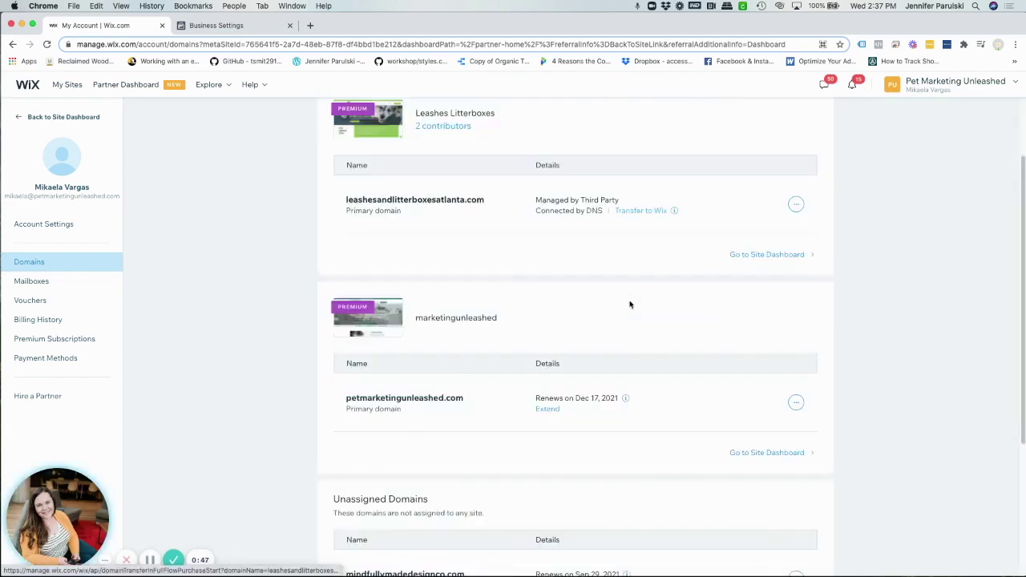
{"action": "left_click", "coordinate": [796, 403]}
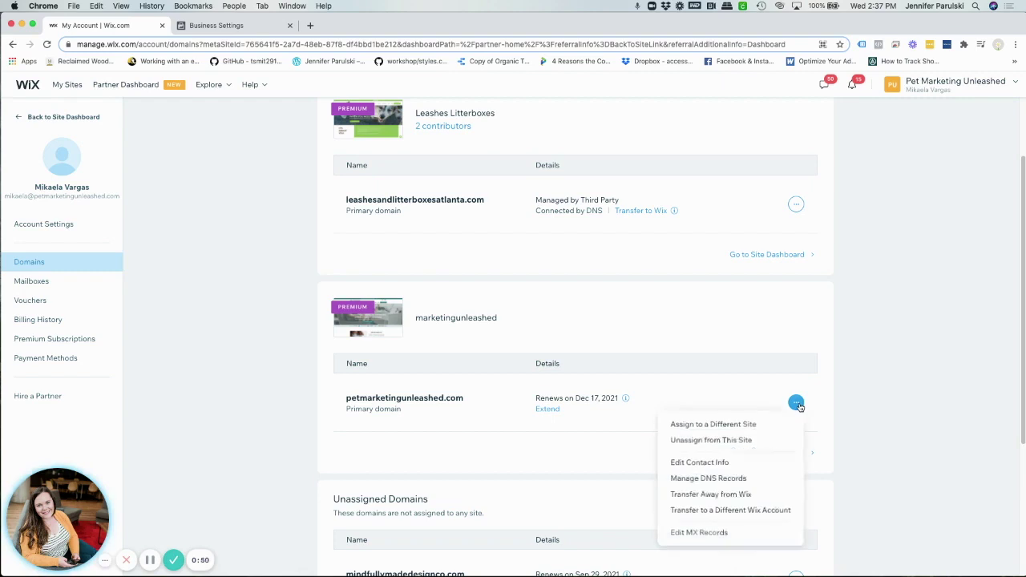
{"action": "left_click", "coordinate": [735, 478]}
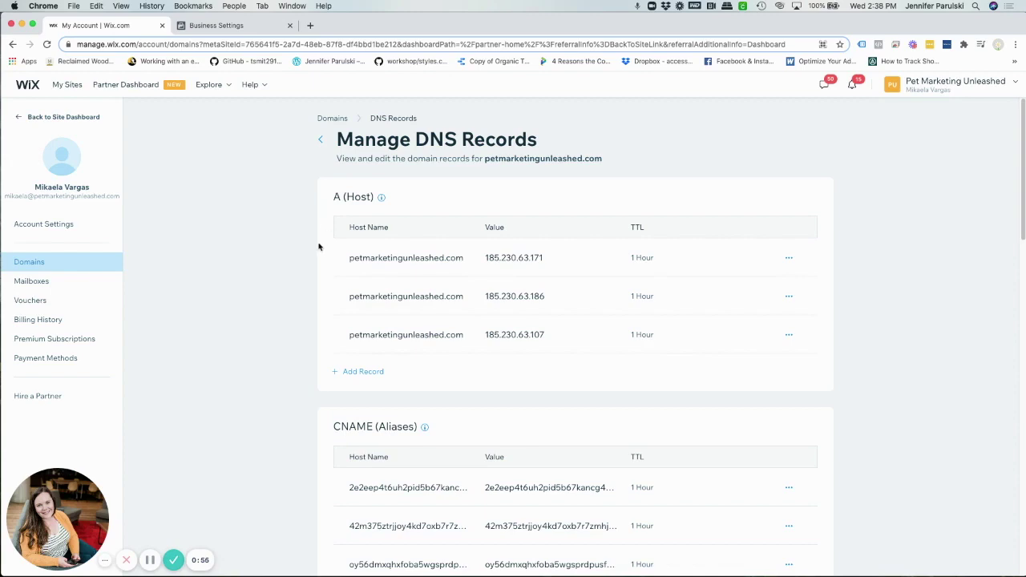
Add a TXT record with an empty host name and the copied Facebook domain-verification code as its value, and save it.
{"action": "scroll", "coordinate": [319, 247], "scroll_direction": "down", "scroll_amount": 8}
{"action": "scroll", "coordinate": [318, 247], "scroll_direction": "down", "scroll_amount": 5}
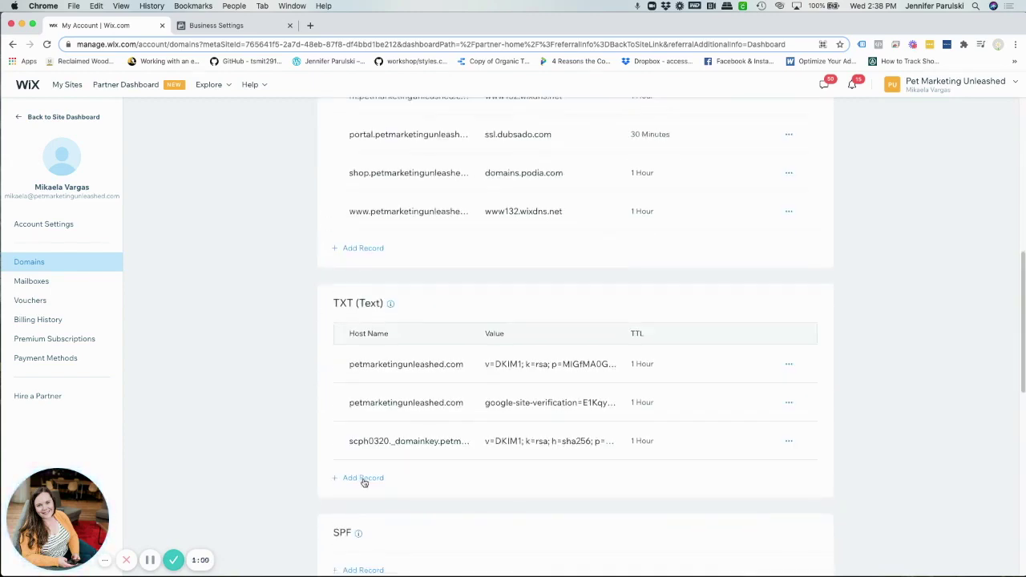
{"action": "left_click", "coordinate": [363, 479]}
{"action": "right_click", "coordinate": [531, 480]}
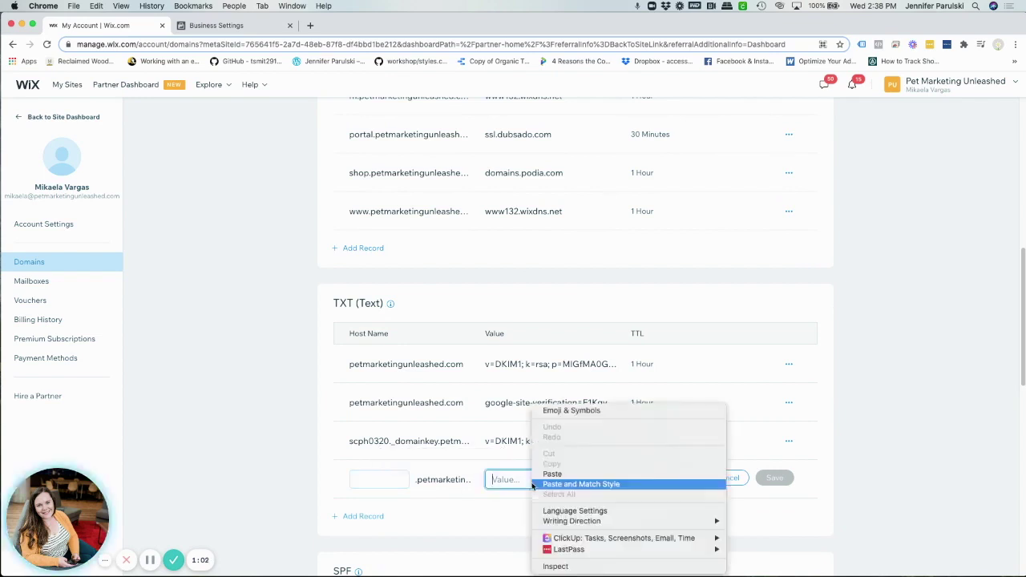
{"action": "left_click", "coordinate": [552, 475]}
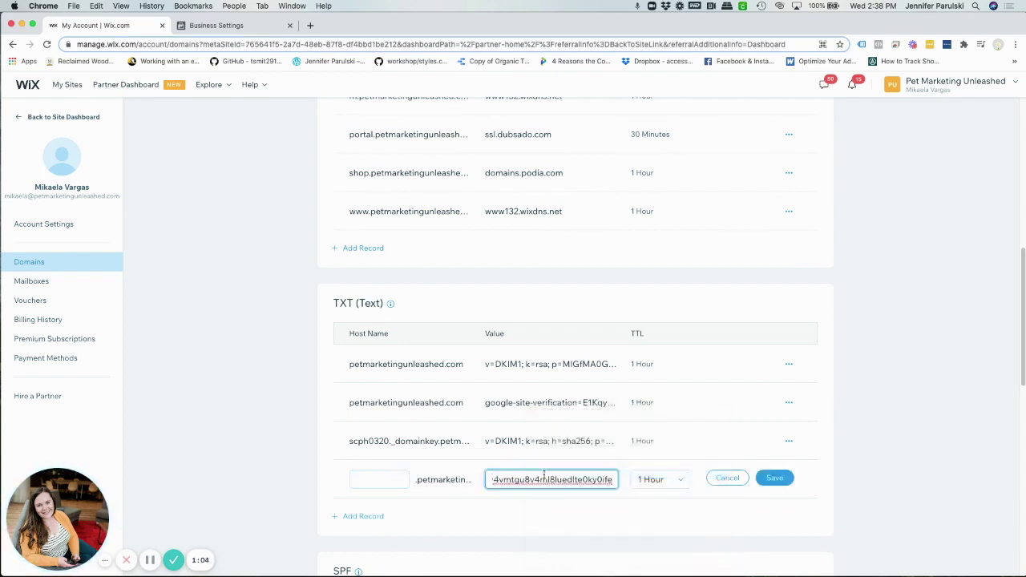
{"action": "left_click", "coordinate": [784, 479]}
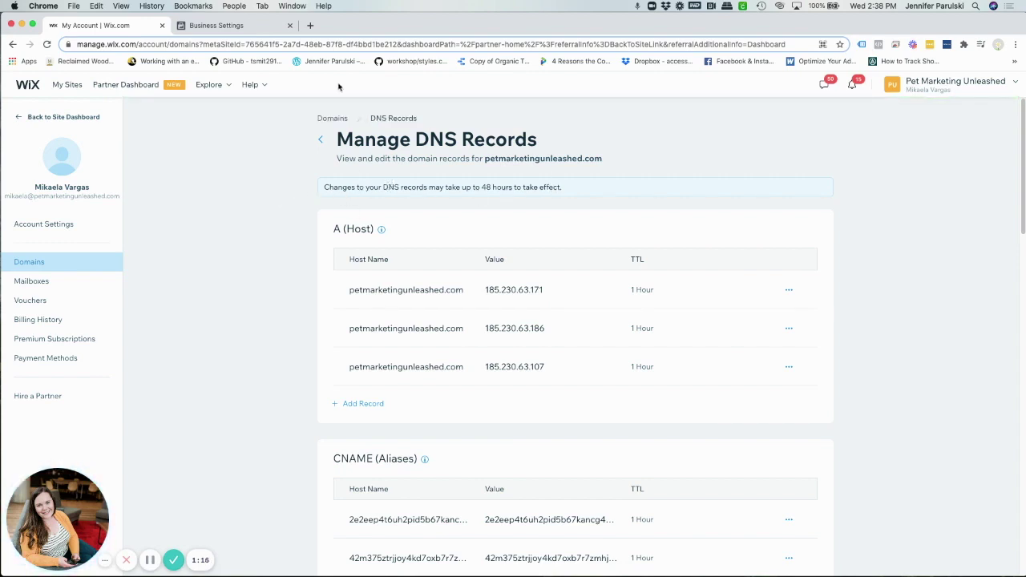
Switch back to Facebook Business Settings and try to verify petmarketingunleashed.com by DNS, dismissing the notice and retrying.
{"action": "left_click", "coordinate": [218, 25]}
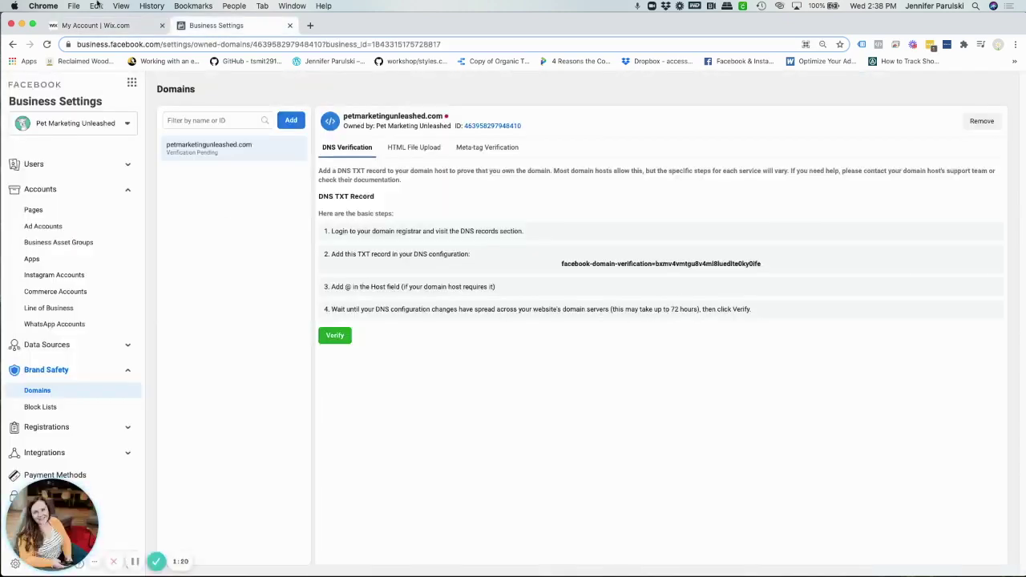
{"action": "left_click", "coordinate": [330, 340]}
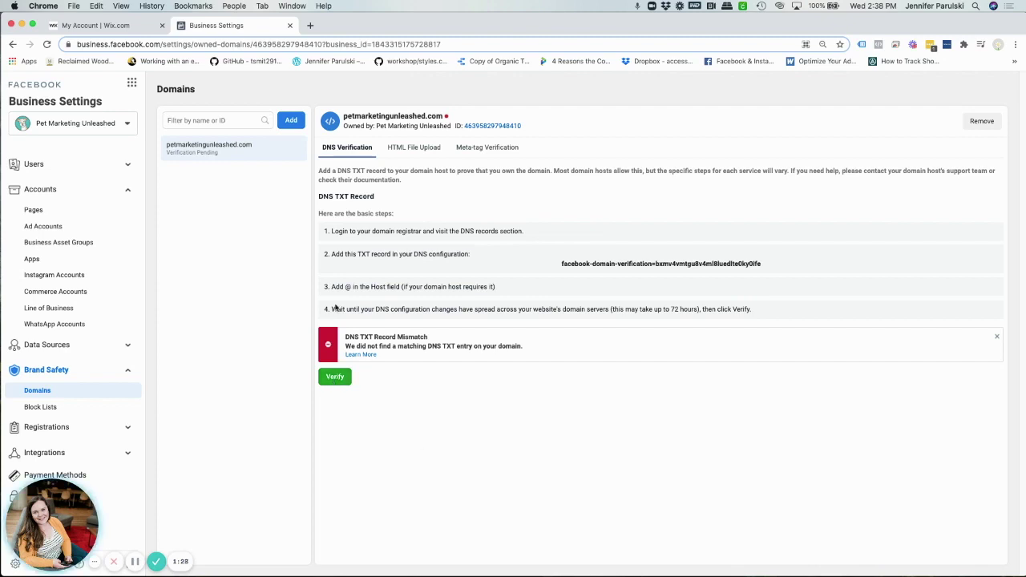
{"action": "left_click", "coordinate": [997, 340]}
{"action": "left_click", "coordinate": [18, 392]}
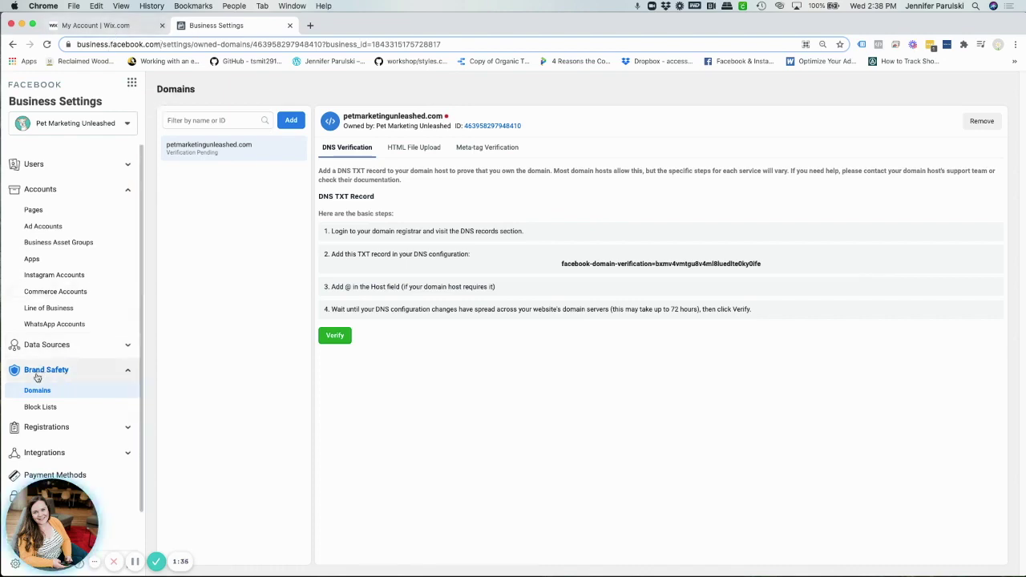
{"action": "left_click", "coordinate": [334, 337]}
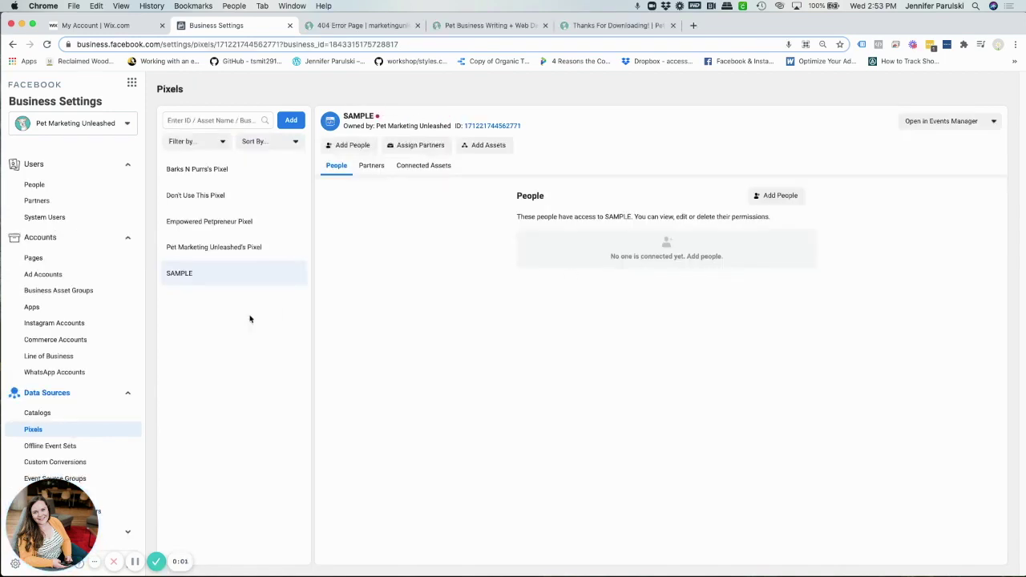
Open petmarketingunleashed.com among the Brand Safety domains and check its verification status.
{"action": "left_click", "coordinate": [128, 394]}
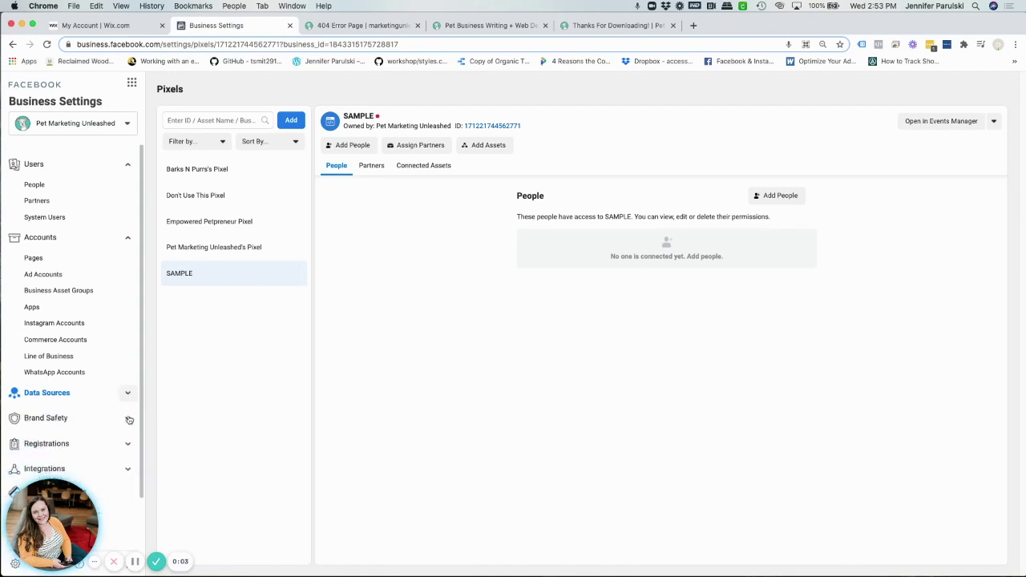
{"action": "left_click", "coordinate": [127, 419]}
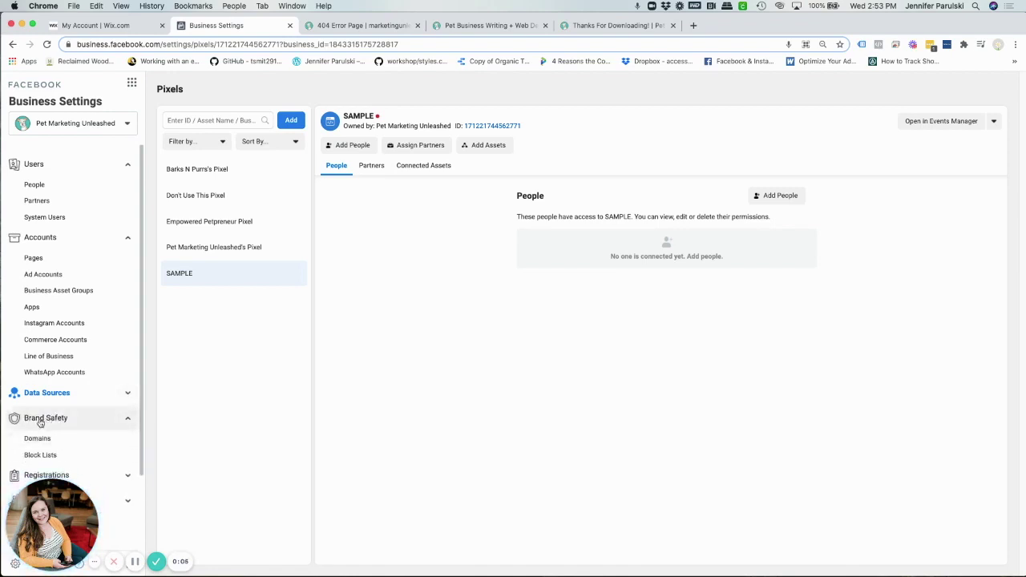
{"action": "left_click", "coordinate": [37, 443]}
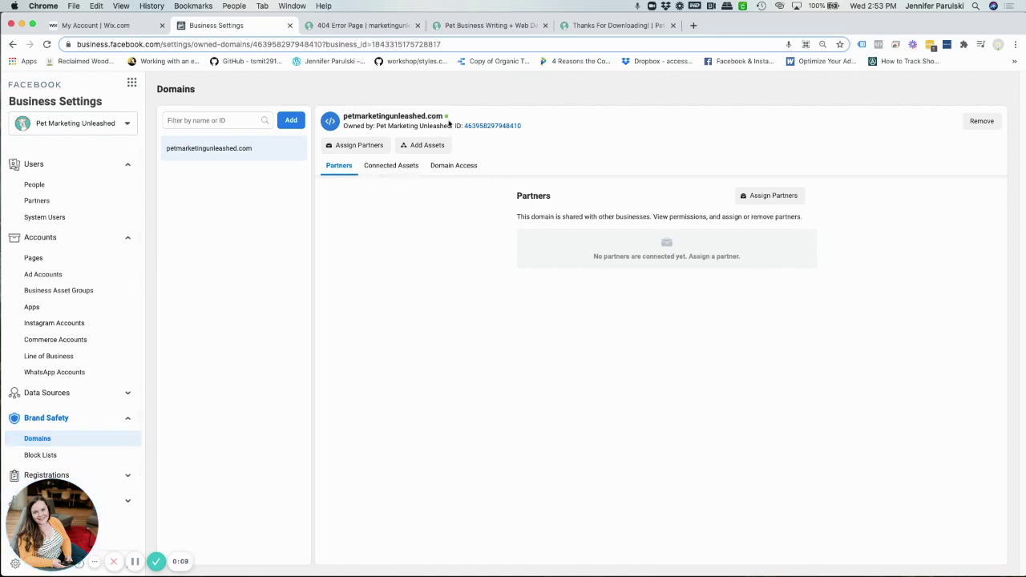
{"action": "mouse_move", "coordinate": [446, 119]}
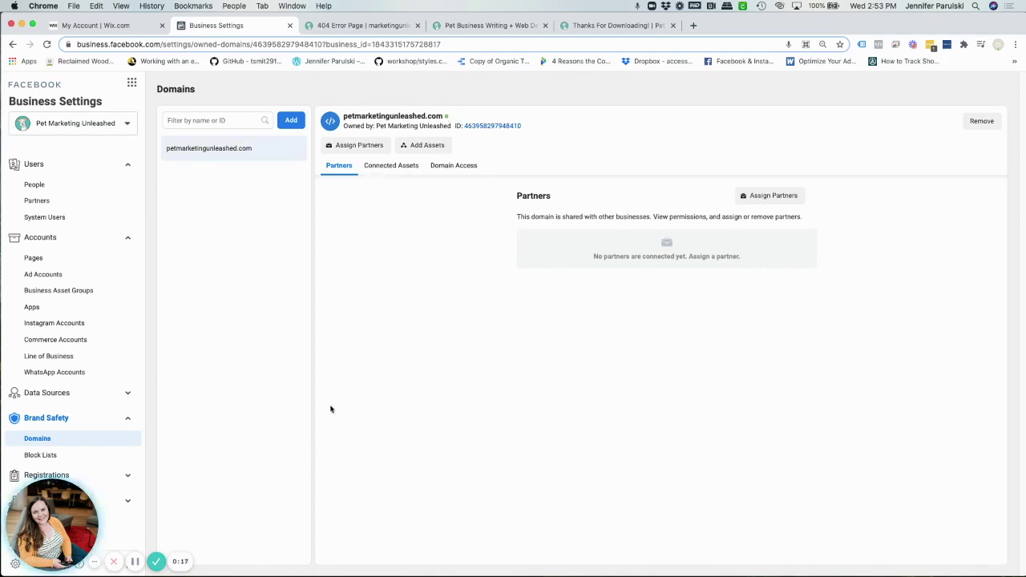
Review the connected assets of petmarketingunleashed.com and its page selection for Pet Marketing Unleashed, and close the asset dialog.
{"action": "left_click", "coordinate": [379, 168]}
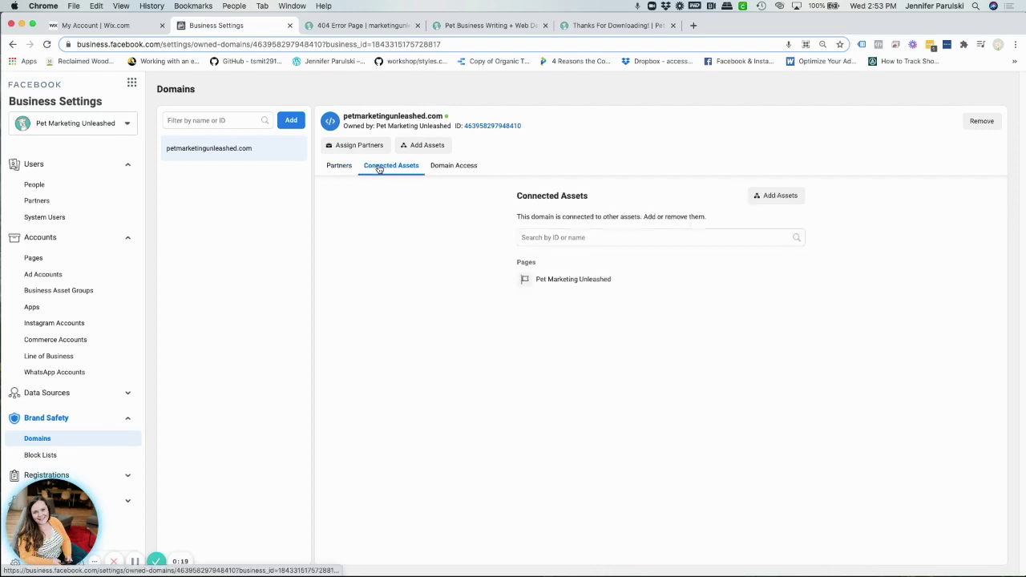
{"action": "left_click", "coordinate": [772, 200]}
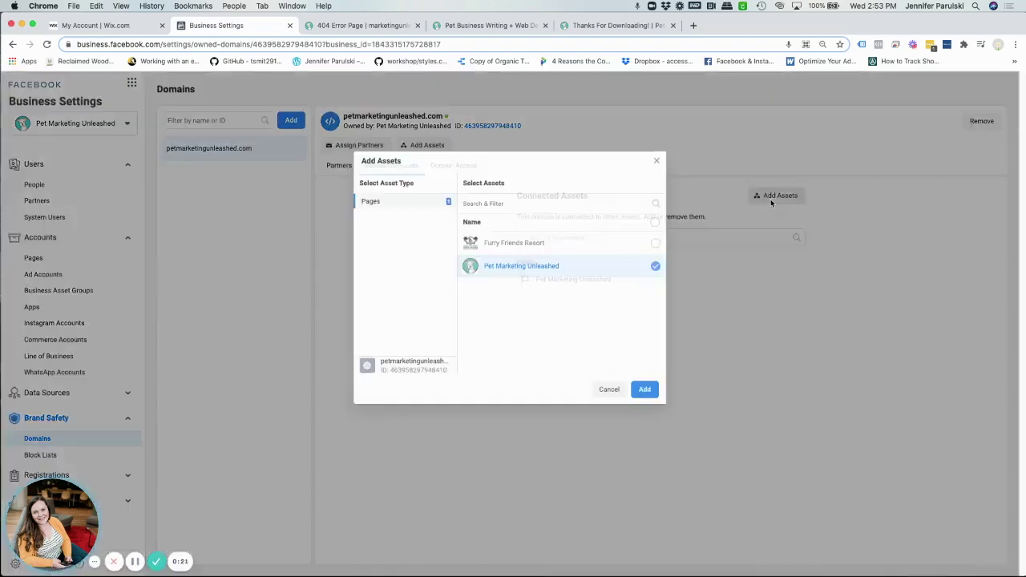
{"action": "left_click", "coordinate": [645, 389]}
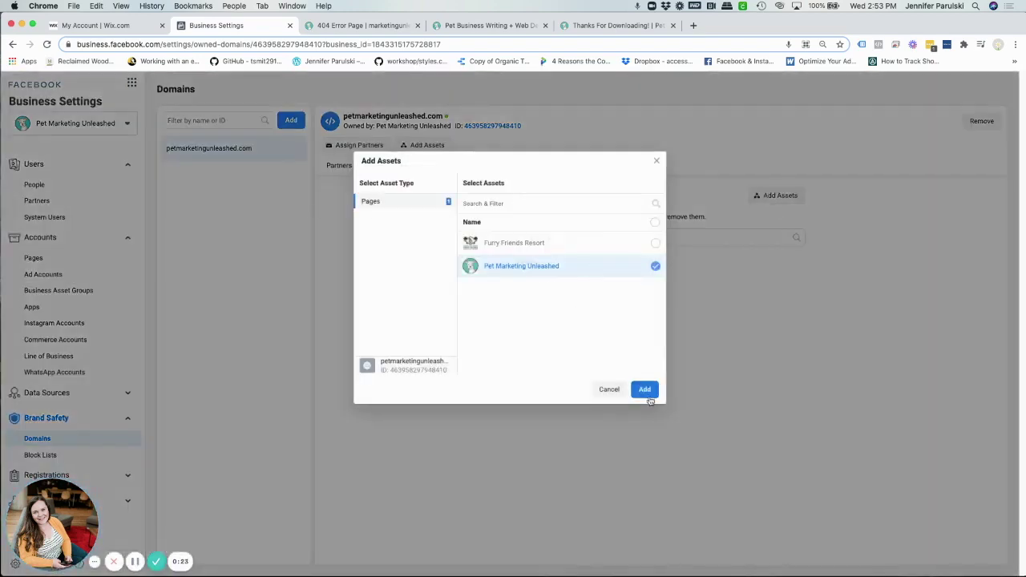
{"action": "left_click", "coordinate": [656, 161]}
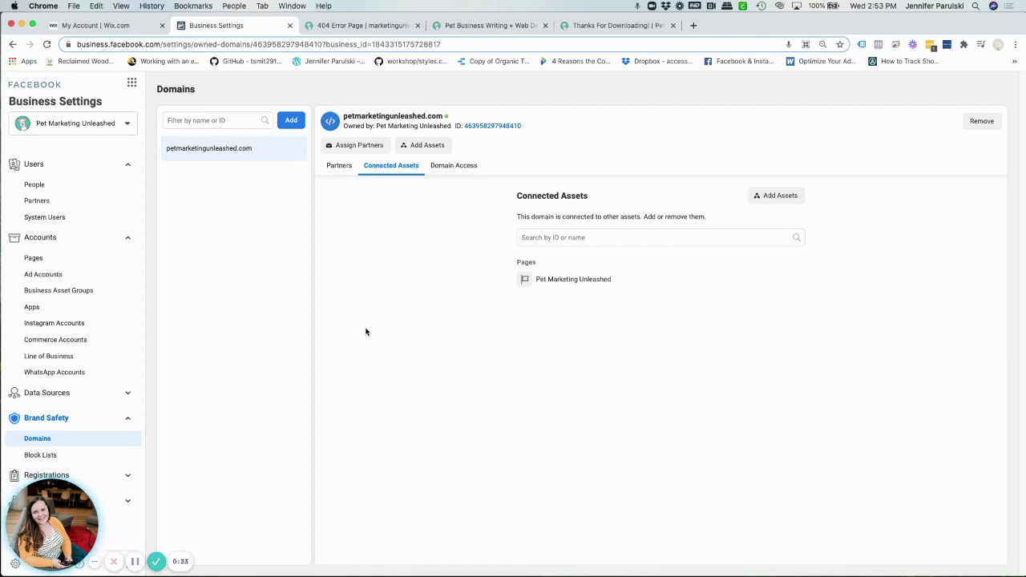
Leave the Brand Safety section and open the Pixels list of the business's data sources.
{"action": "left_click", "coordinate": [129, 419]}
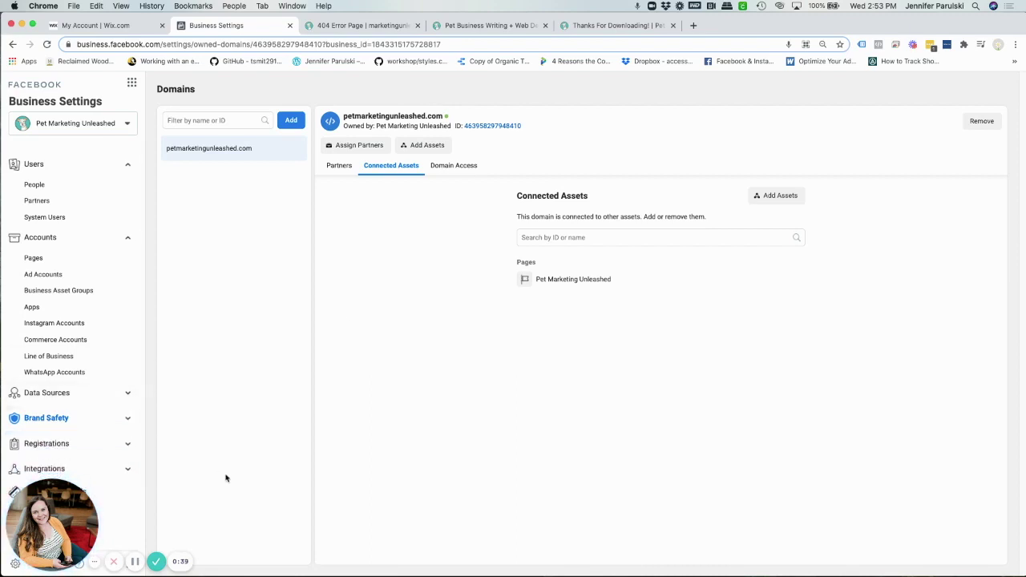
{"action": "left_click", "coordinate": [125, 395]}
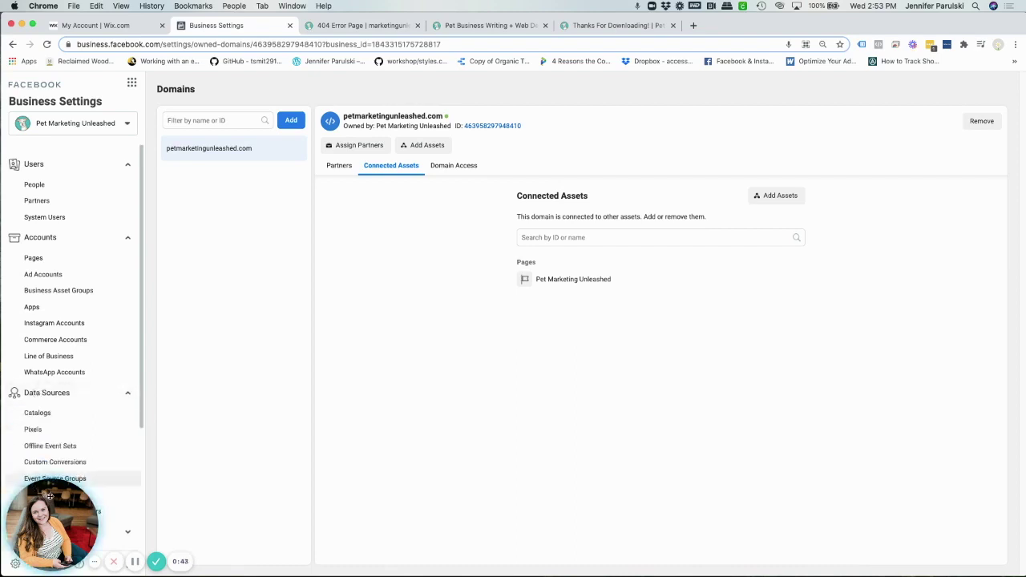
{"action": "left_click", "coordinate": [33, 432]}
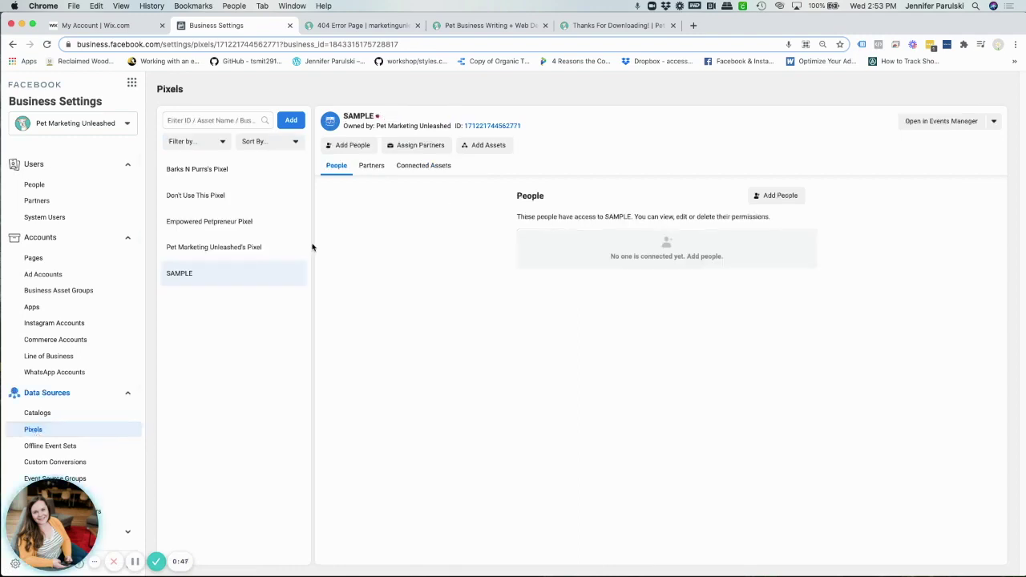
Switch to the petmarketingunleashed.com homepage and check its installed pixel with Facebook Pixel Helper.
{"action": "left_click", "coordinate": [502, 32]}
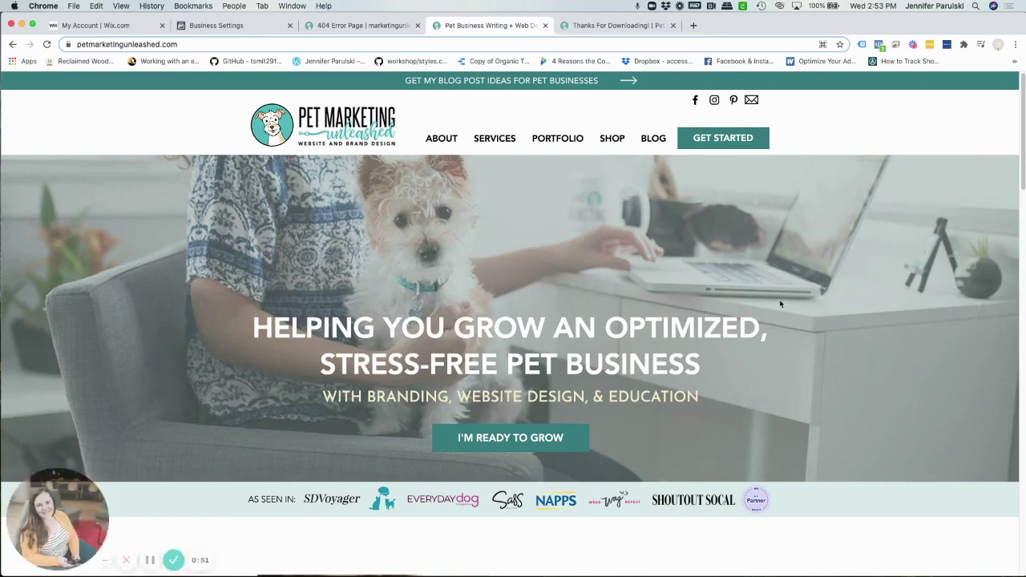
{"action": "left_click", "coordinate": [879, 45]}
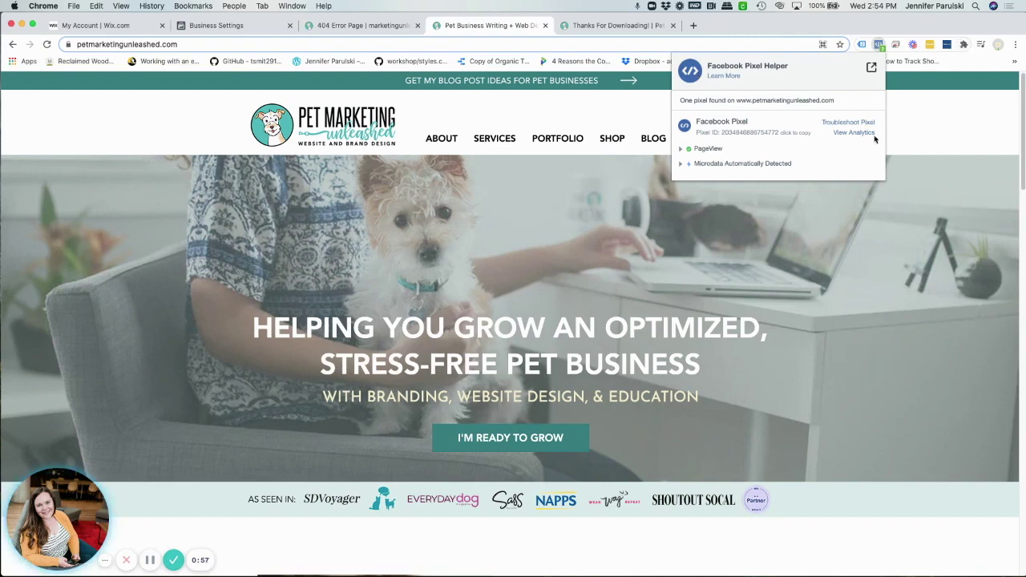
{"action": "left_click", "coordinate": [747, 246]}
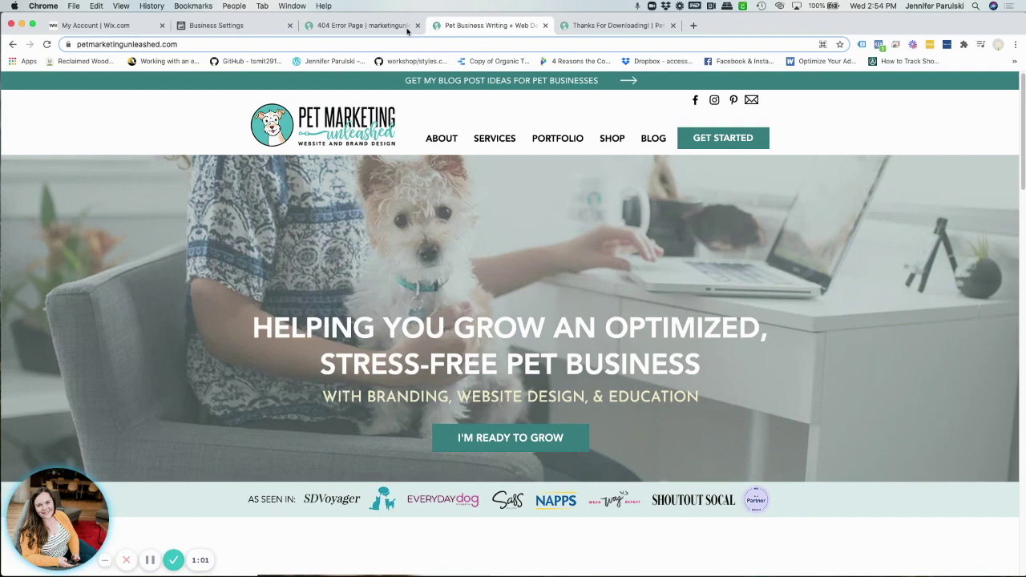
{"action": "left_click", "coordinate": [221, 25]}
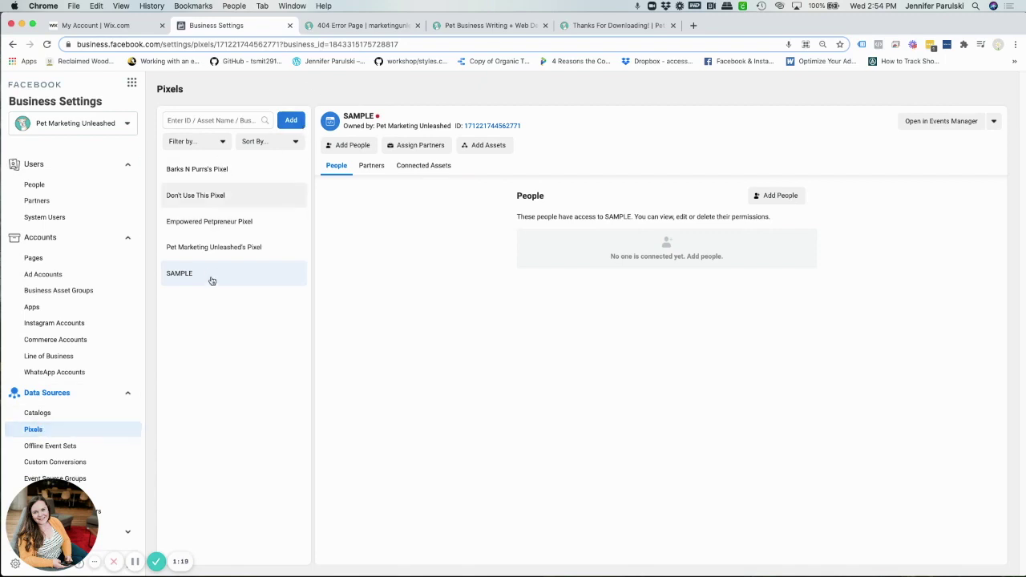
{"action": "left_click", "coordinate": [215, 250]}
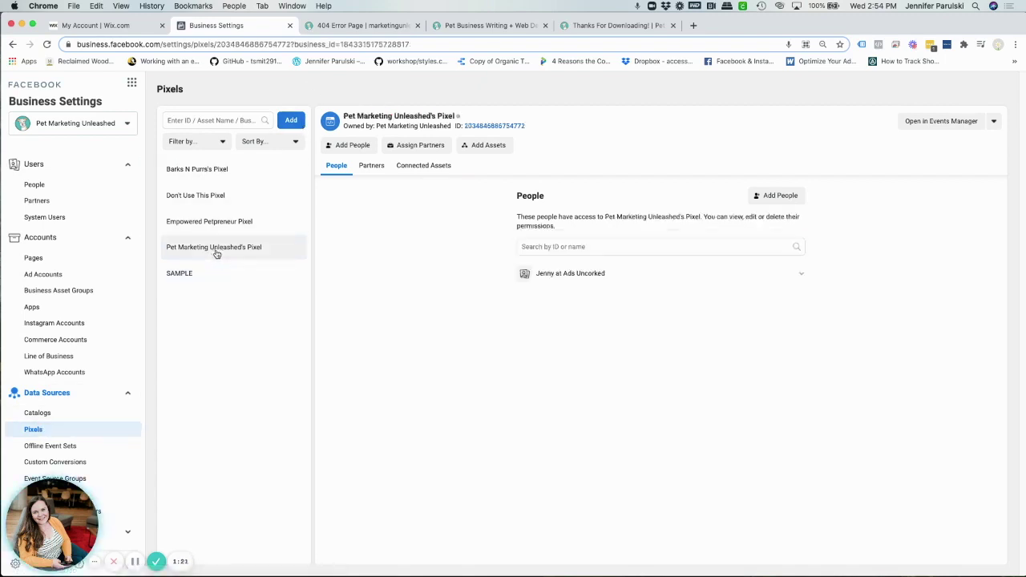
{"action": "left_click", "coordinate": [490, 146]}
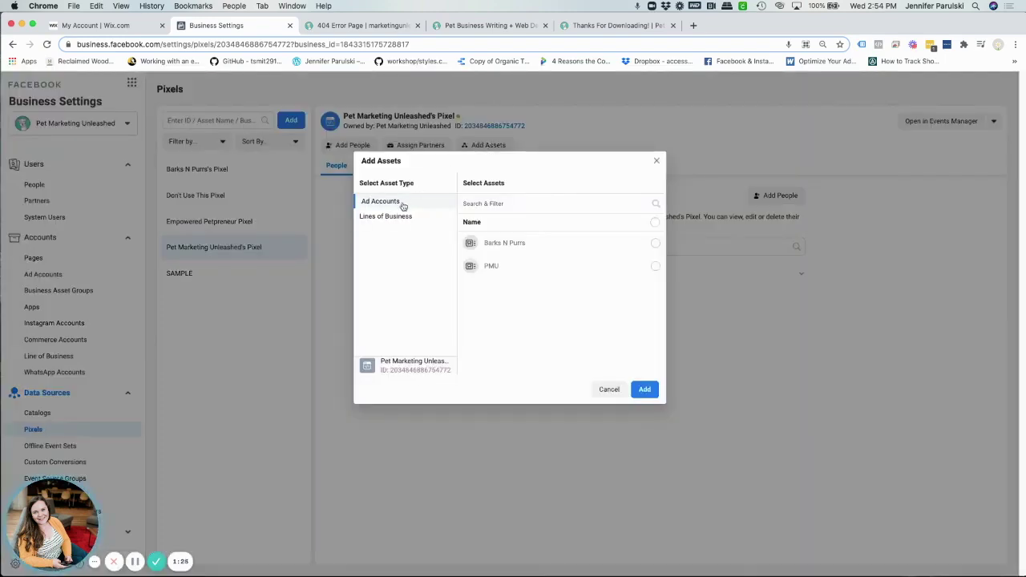
{"action": "left_click", "coordinate": [657, 161]}
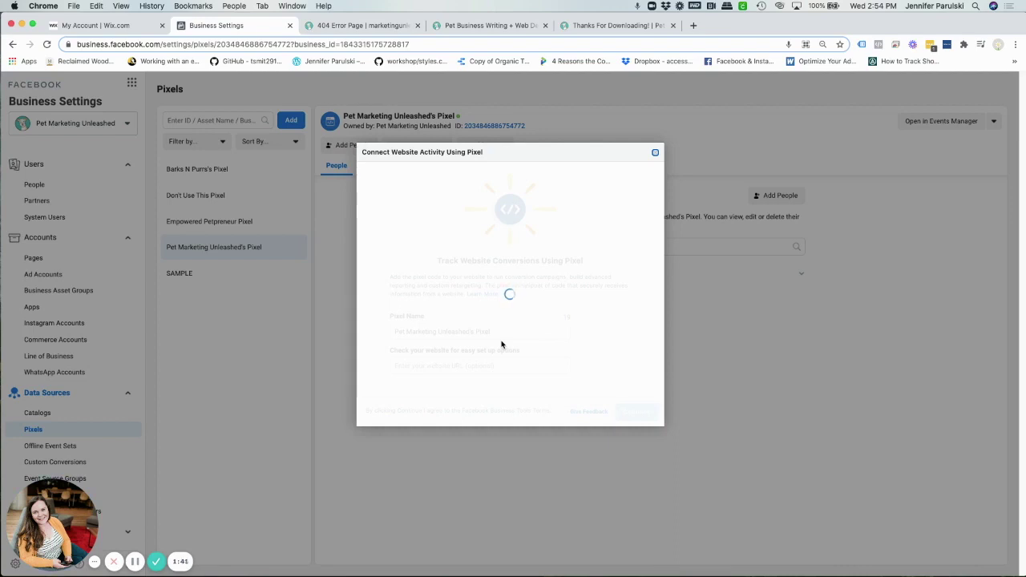
{"action": "left_click", "coordinate": [655, 156]}
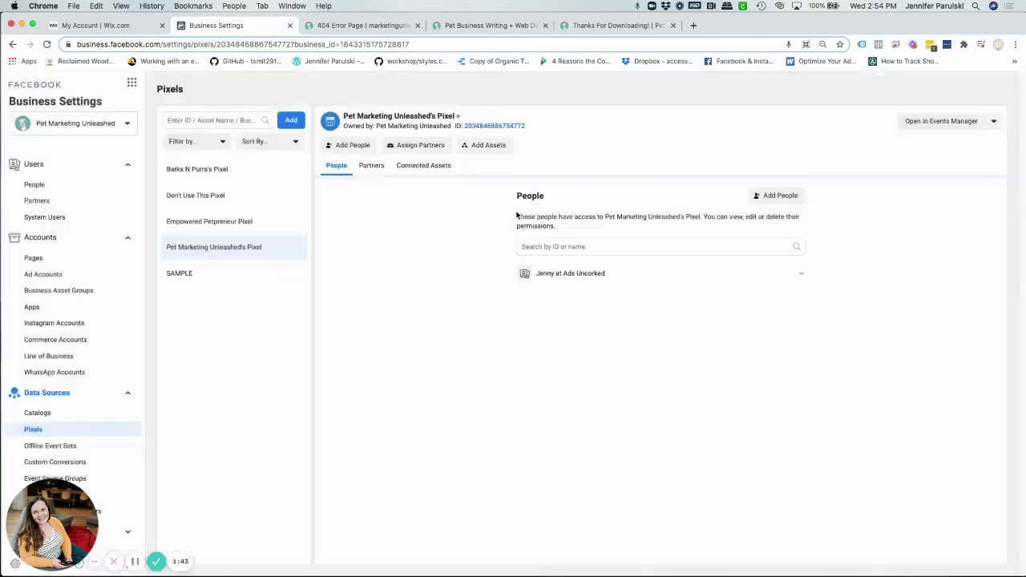
Create a new pixel named TEST without entering a website URL.
{"action": "left_click", "coordinate": [290, 120]}
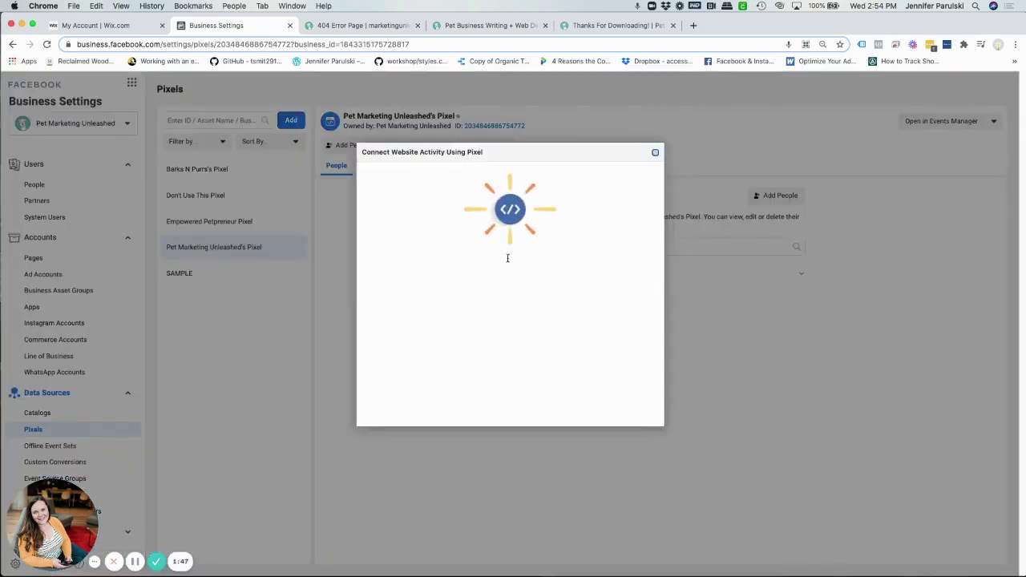
{"action": "left_click_drag", "start_coordinate": [503, 331], "coordinate": [373, 316]}
{"action": "type", "text": "TEST"}
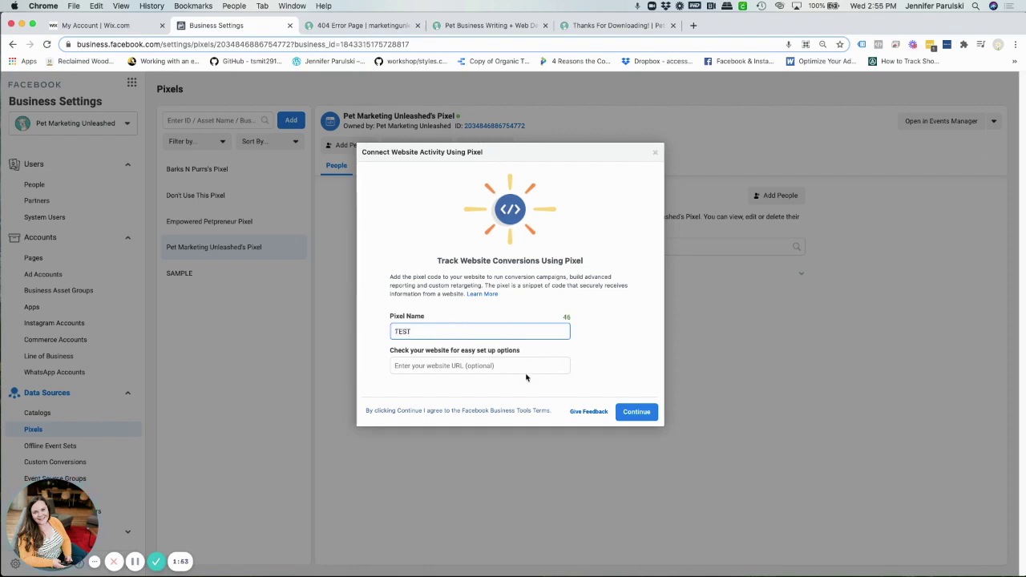
{"action": "left_click", "coordinate": [650, 417]}
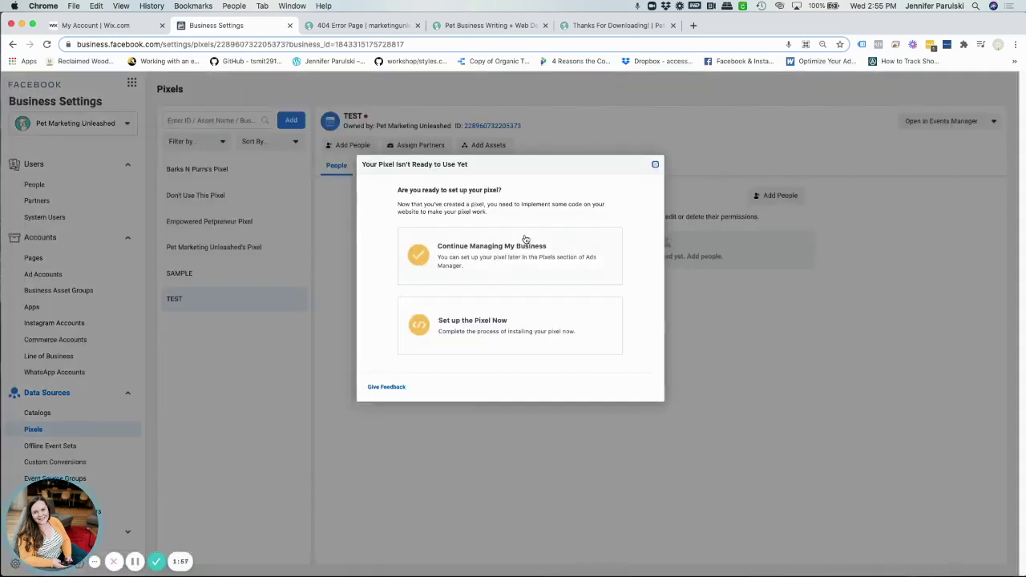
View the Wix partner integration instructions for the TEST pixel up to selecting Marketing Integrations, and close the guide.
{"action": "left_click", "coordinate": [451, 327]}
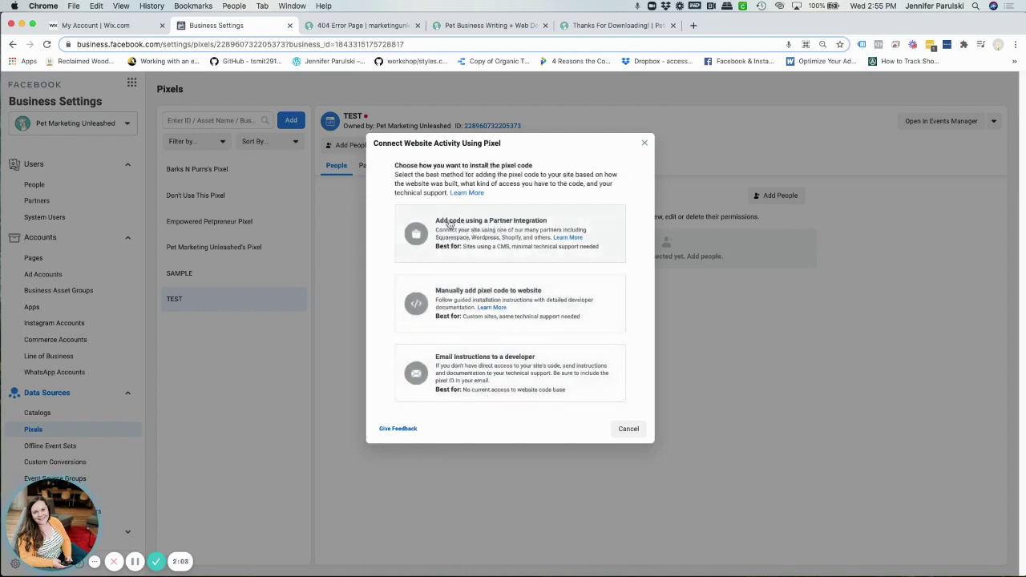
{"action": "left_click", "coordinate": [517, 233]}
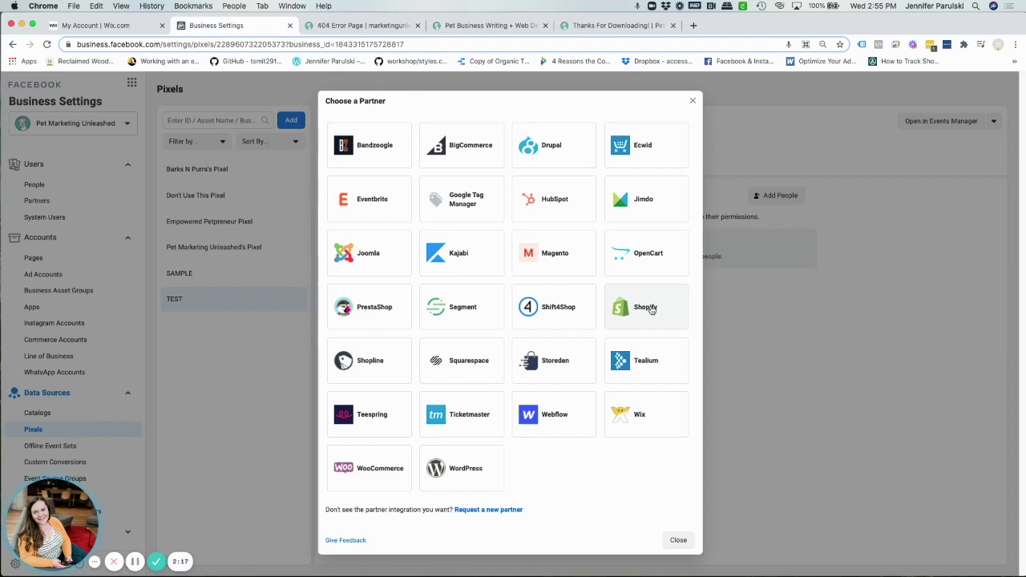
{"action": "left_click", "coordinate": [626, 424]}
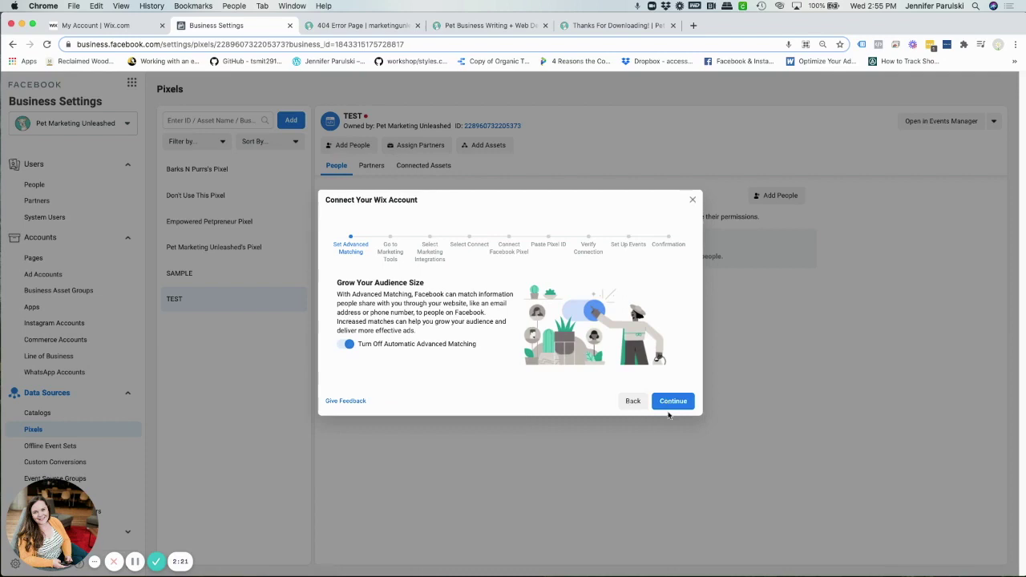
{"action": "left_click", "coordinate": [668, 401]}
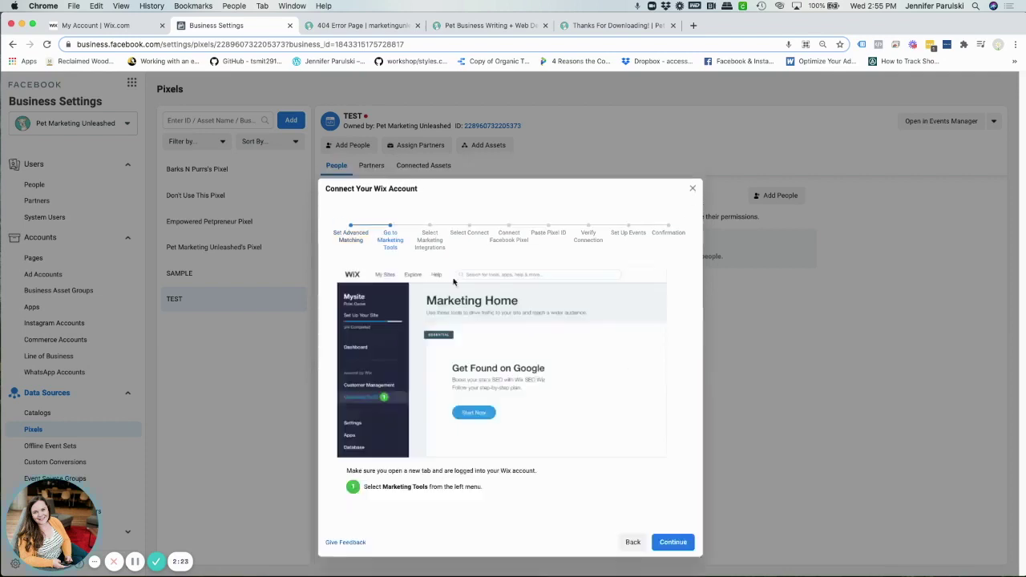
{"action": "left_click", "coordinate": [673, 542]}
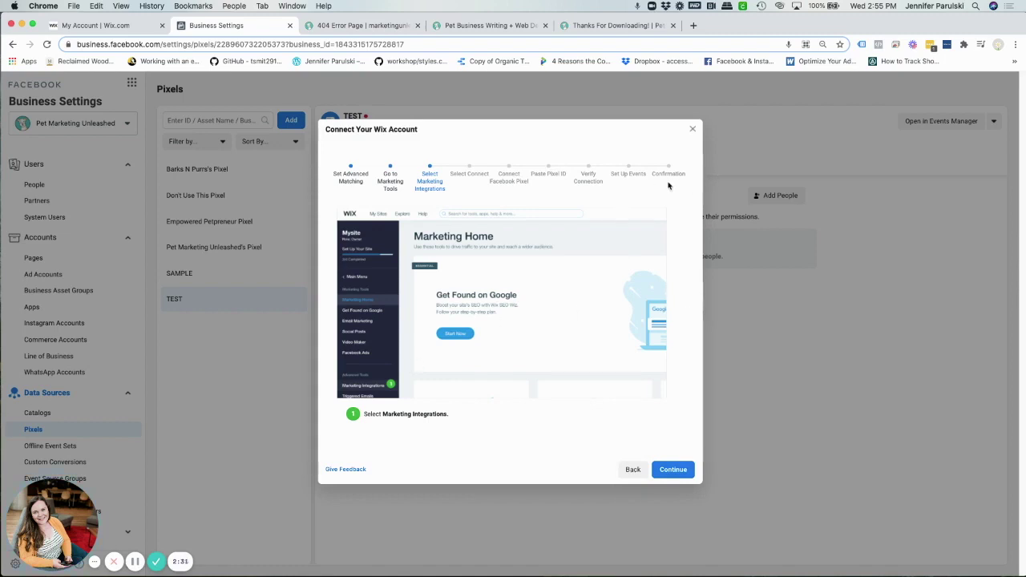
{"action": "left_click", "coordinate": [694, 129]}
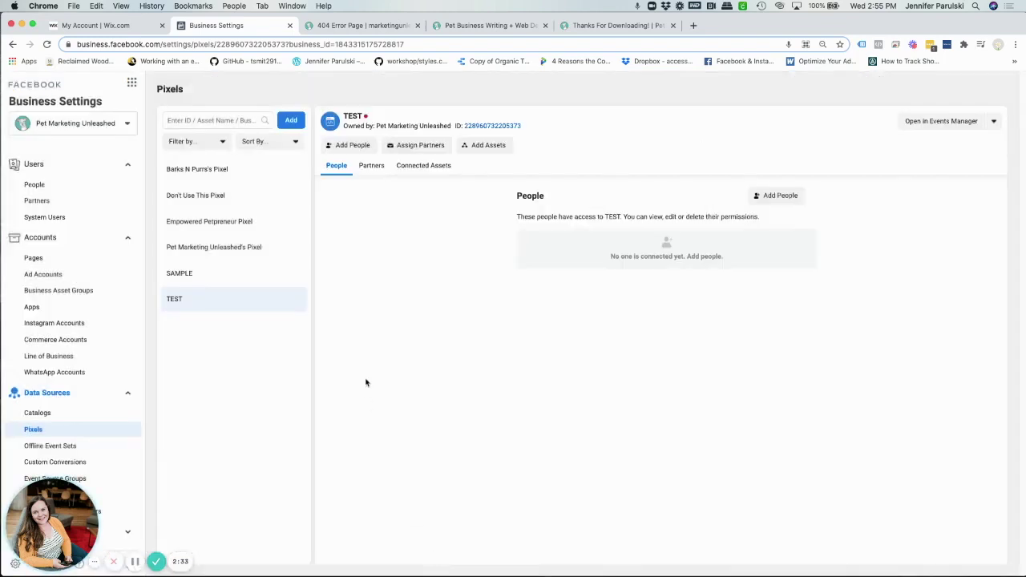
Switch to the Pet Marketing Unleashed website, look over the homepage and open its blog page.
{"action": "left_click", "coordinate": [481, 26]}
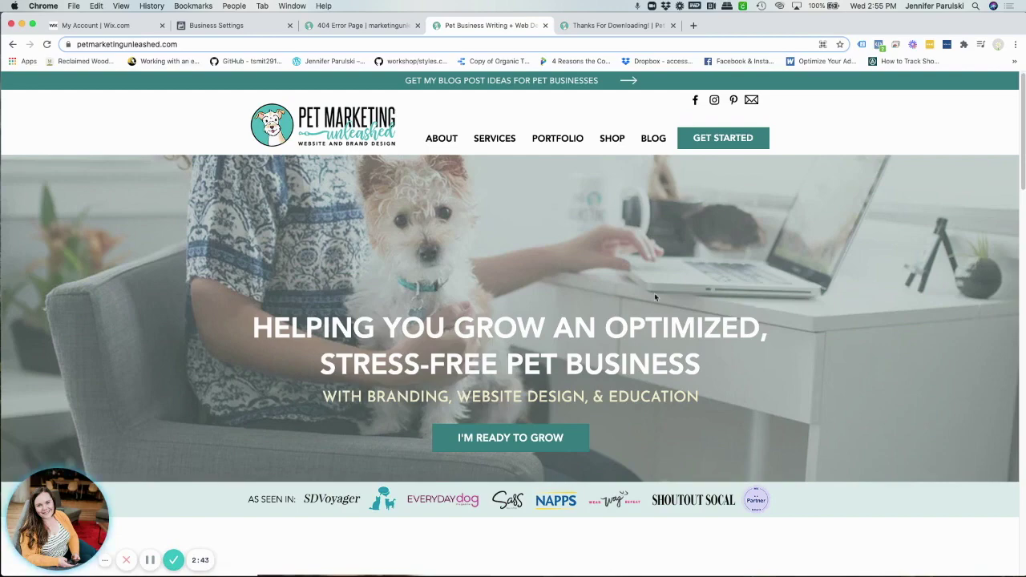
{"action": "scroll", "coordinate": [655, 297], "scroll_direction": "down", "scroll_amount": 2}
{"action": "scroll", "coordinate": [654, 297], "scroll_direction": "up", "scroll_amount": 2}
{"action": "mouse_move", "coordinate": [491, 143]}
{"action": "left_click", "coordinate": [653, 139]}
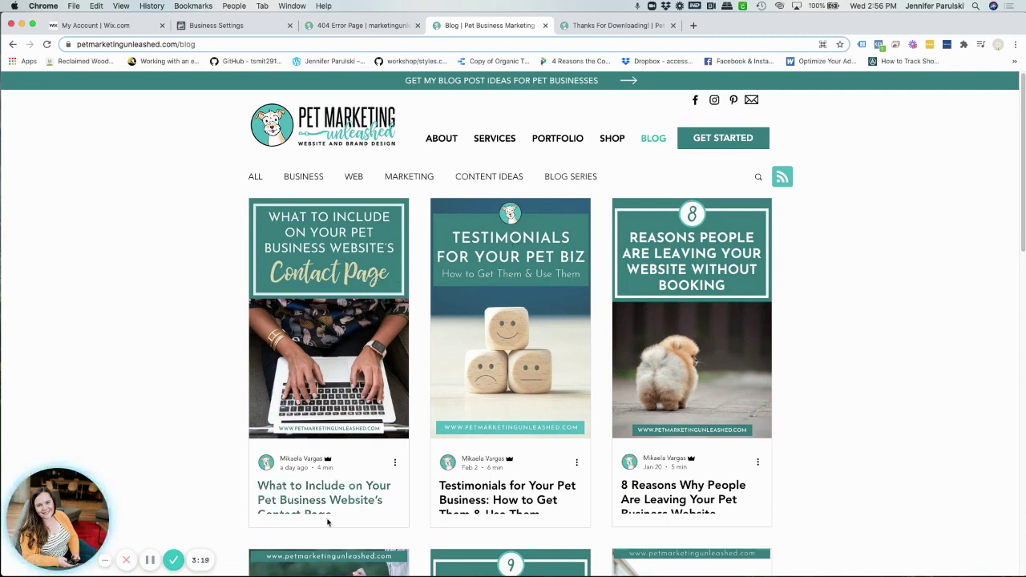
Copy the full address of the blog-topics-thank-you page and switch back to Facebook Business Settings.
{"action": "left_click", "coordinate": [616, 26]}
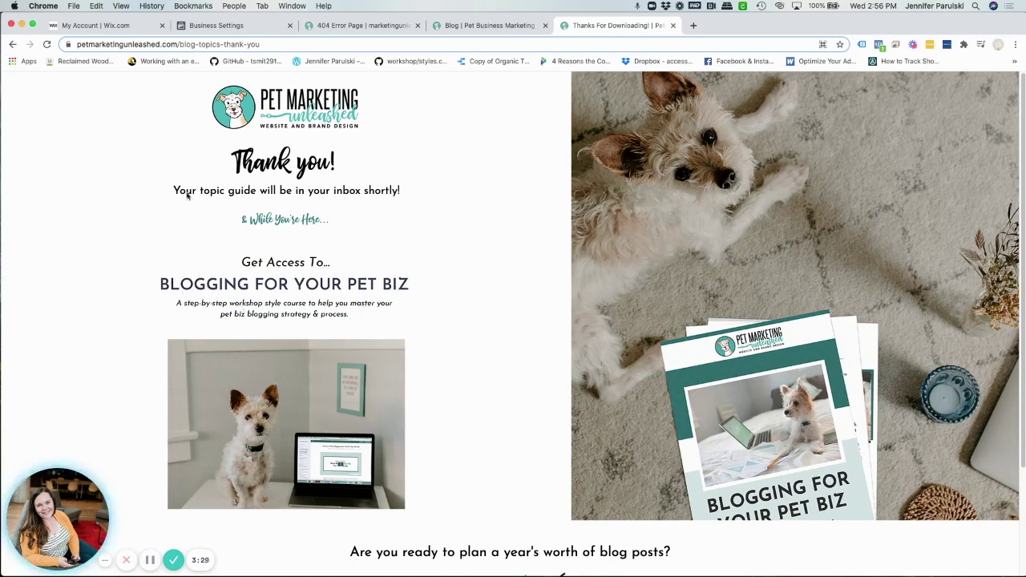
{"action": "left_click", "coordinate": [171, 44]}
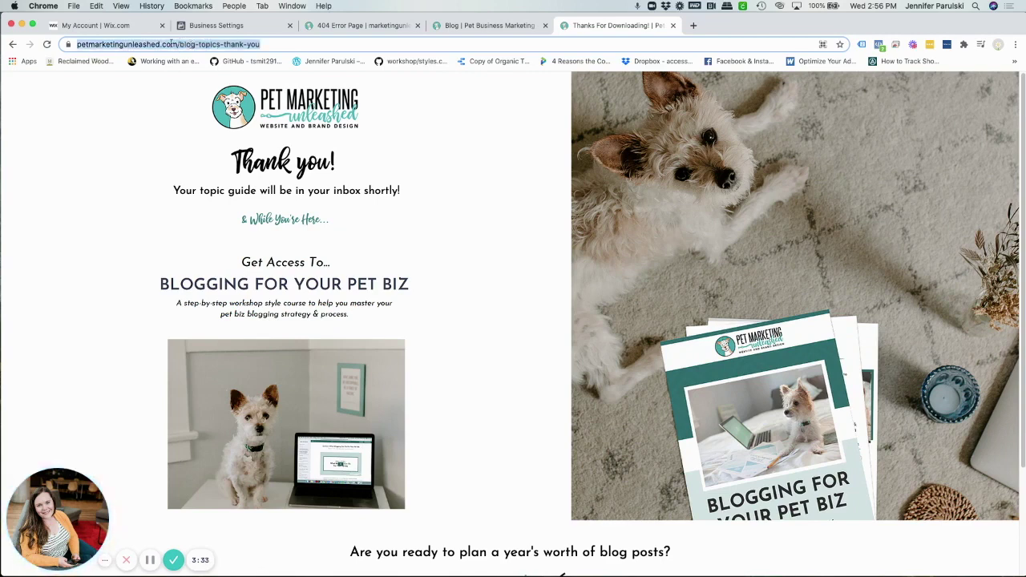
{"action": "left_click", "coordinate": [185, 44]}
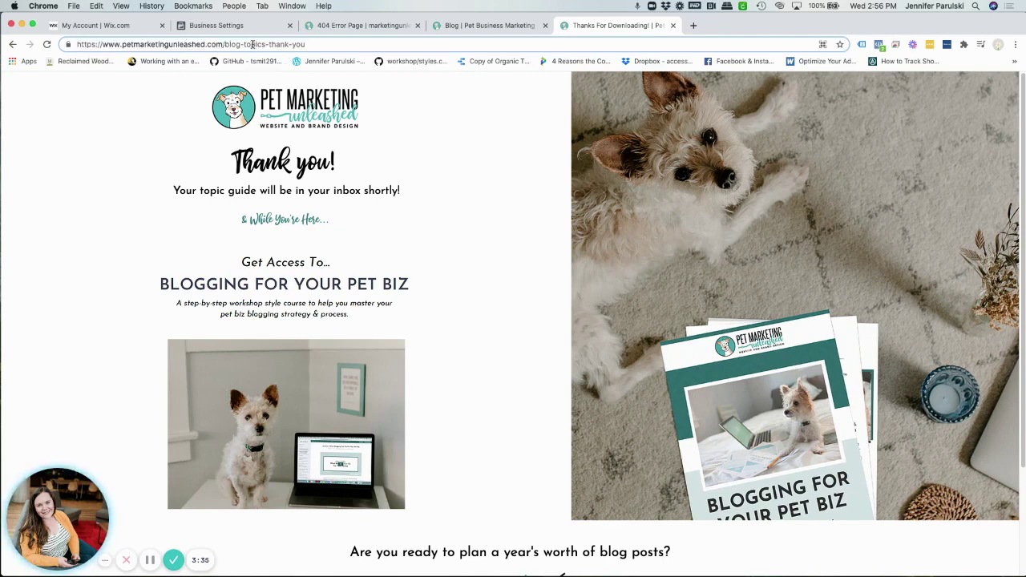
{"action": "left_click_drag", "start_coordinate": [224, 44], "coordinate": [270, 45]}
{"action": "left_click", "coordinate": [313, 44]}
{"action": "left_click", "coordinate": [368, 44]}
{"action": "key", "text": "super+a"}
{"action": "key", "text": "super+c"}
{"action": "left_click", "coordinate": [393, 210]}
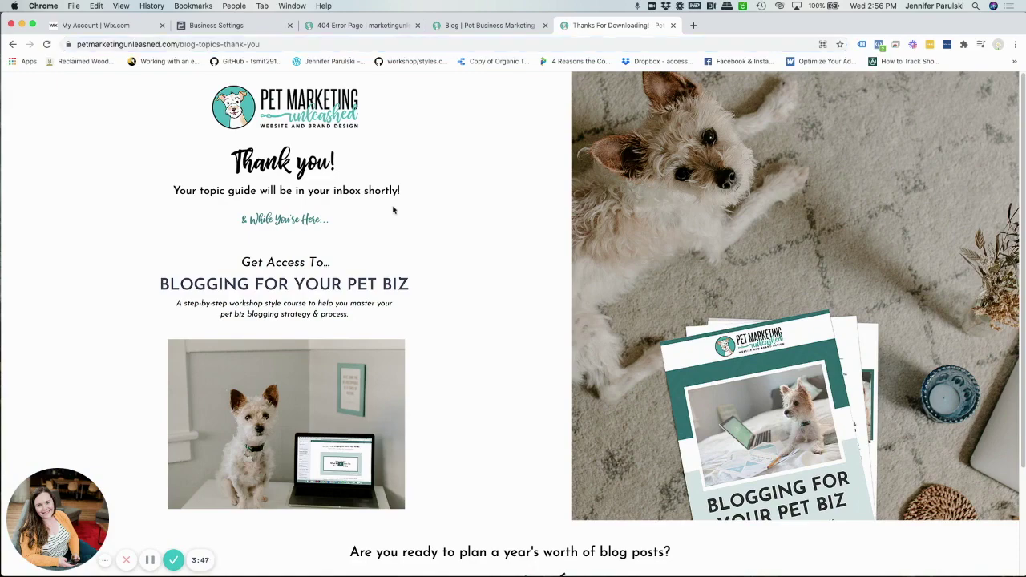
{"action": "left_click", "coordinate": [222, 25]}
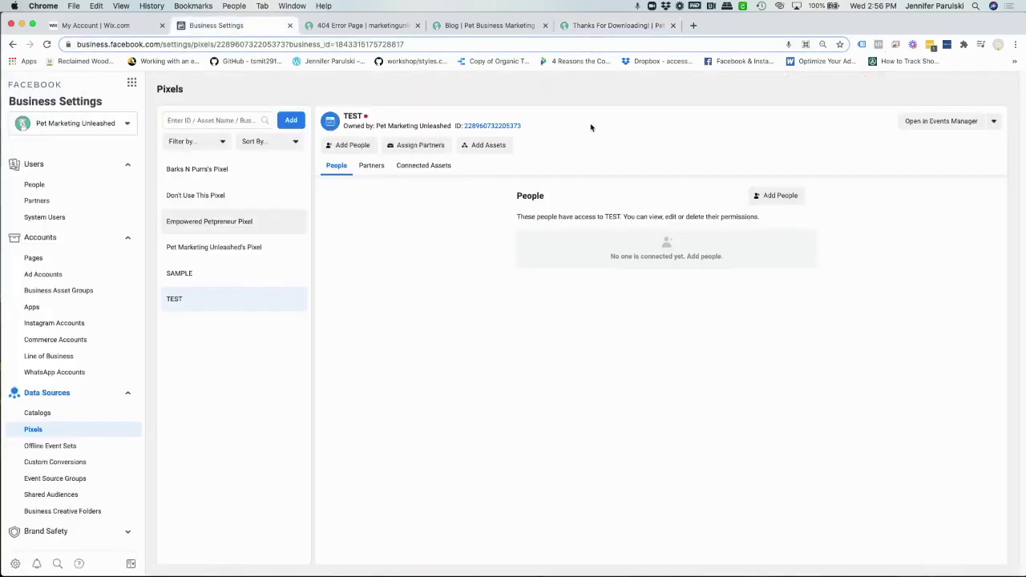
Look over the website's thank-you page and blog page, and return to Events Manager.
{"action": "left_click", "coordinate": [600, 25]}
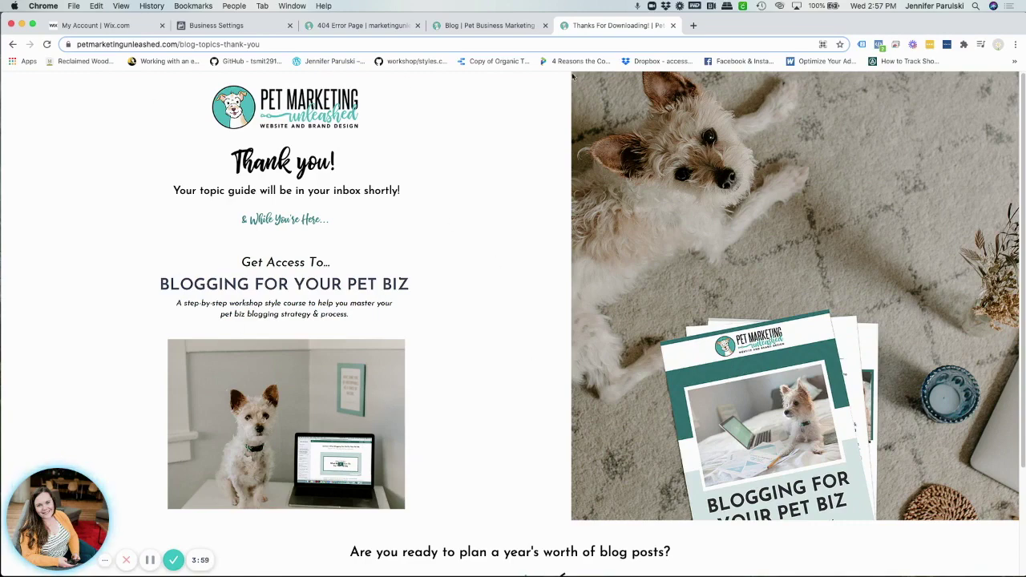
{"action": "left_click", "coordinate": [216, 25]}
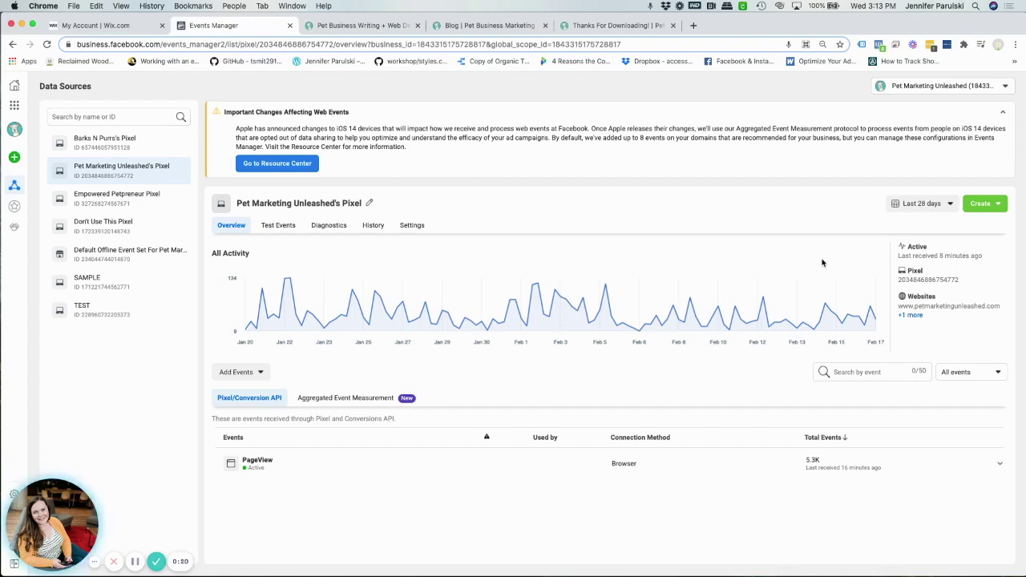
{"action": "left_click", "coordinate": [530, 27]}
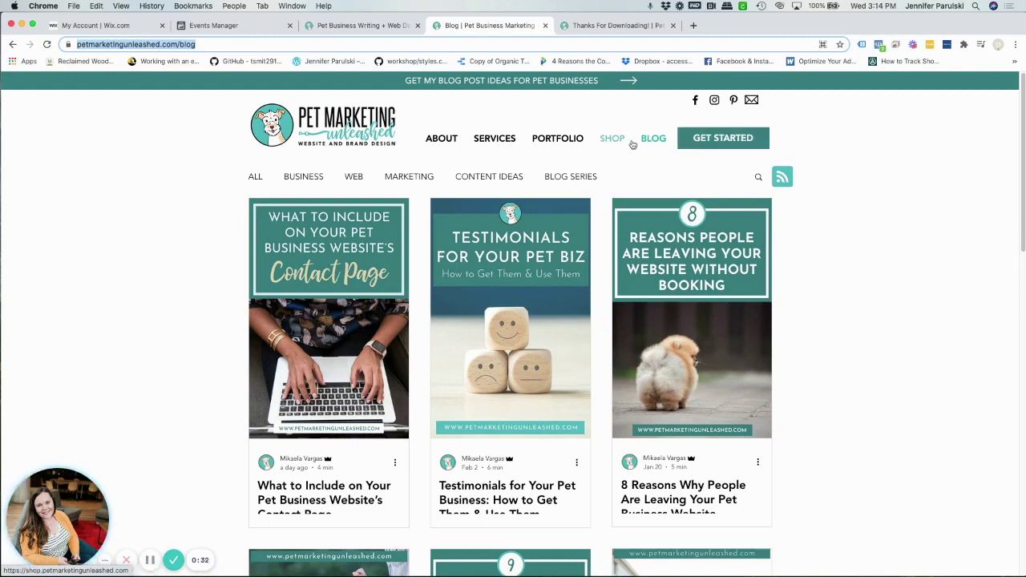
{"action": "left_click", "coordinate": [228, 27]}
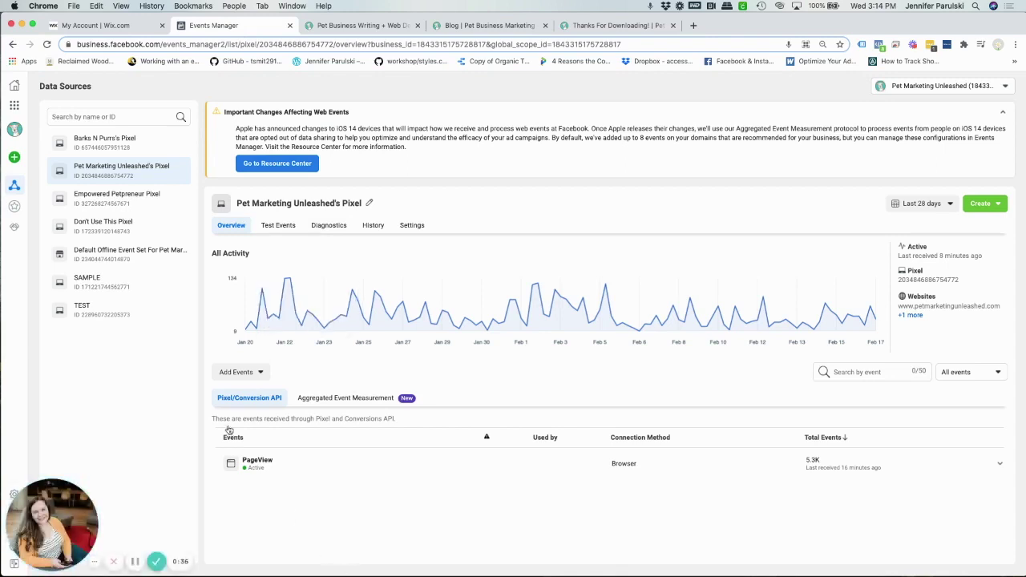
{"action": "left_click", "coordinate": [10, 108]}
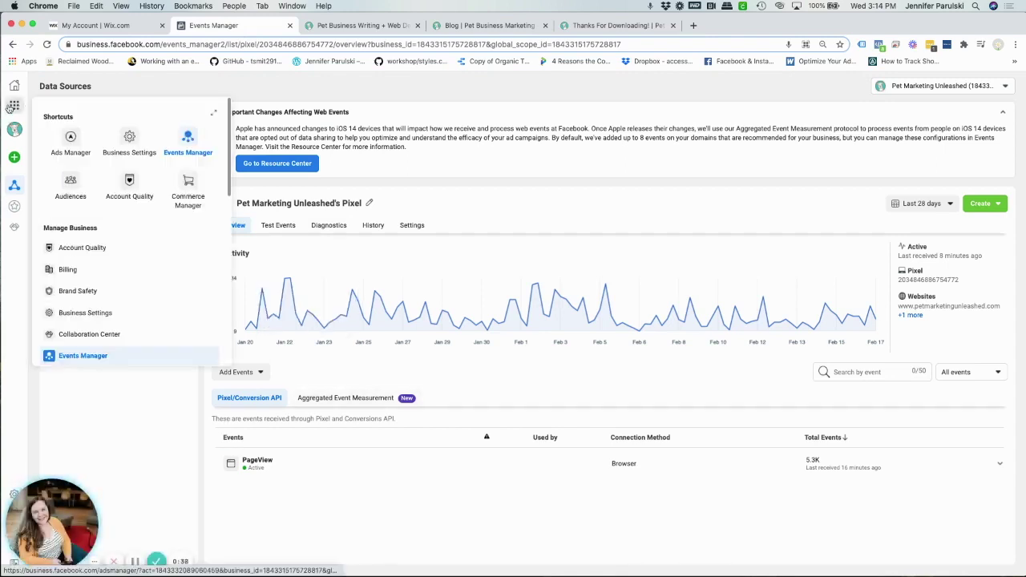
{"action": "left_click", "coordinate": [262, 538]}
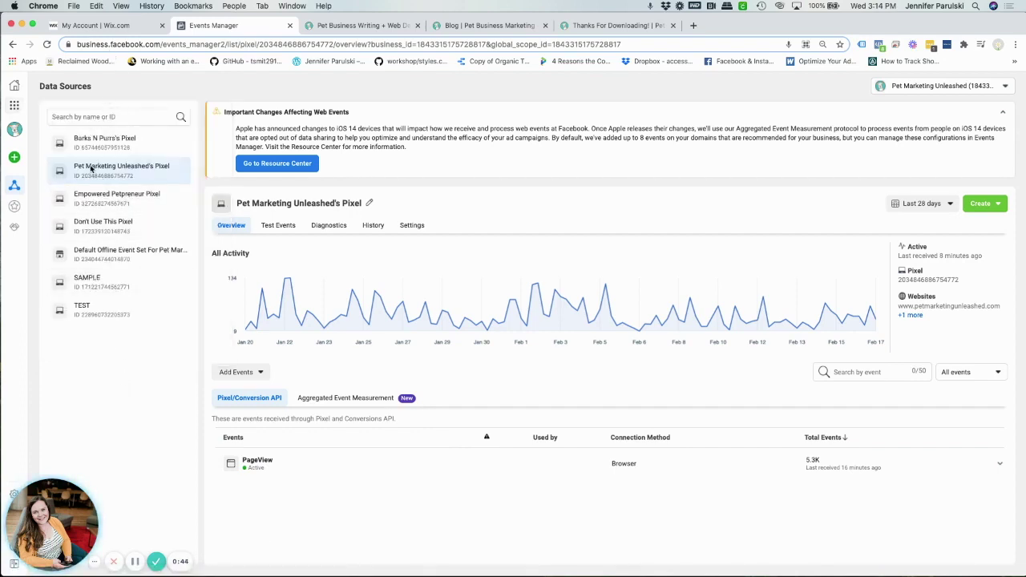
{"action": "left_click", "coordinate": [249, 373]}
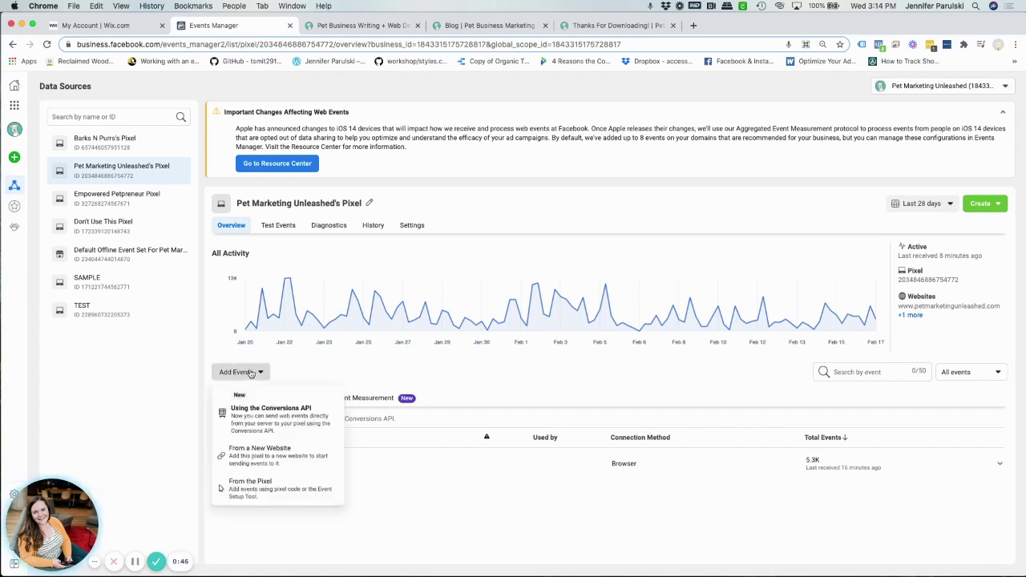
{"action": "left_click", "coordinate": [249, 490]}
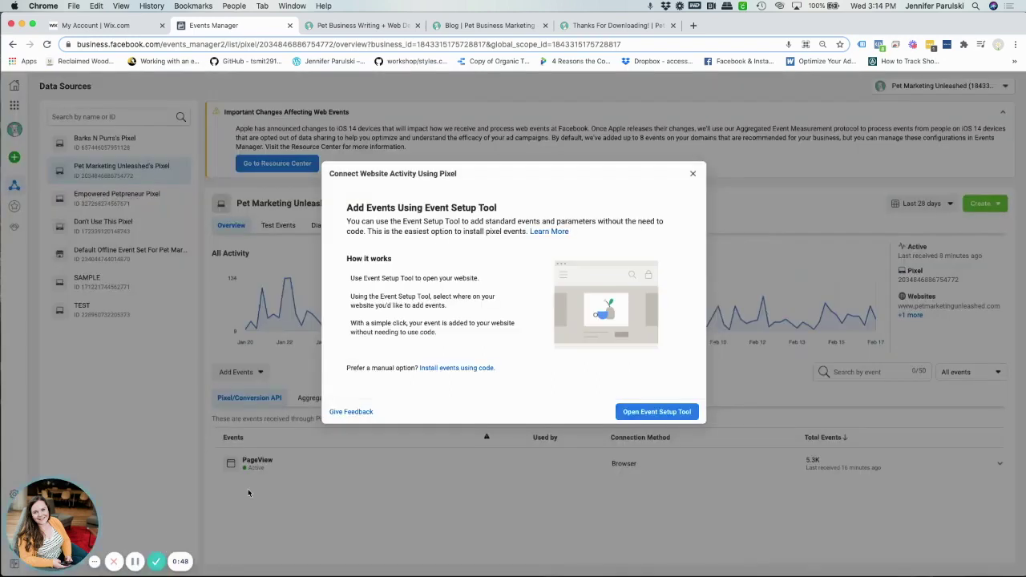
{"action": "left_click", "coordinate": [666, 409]}
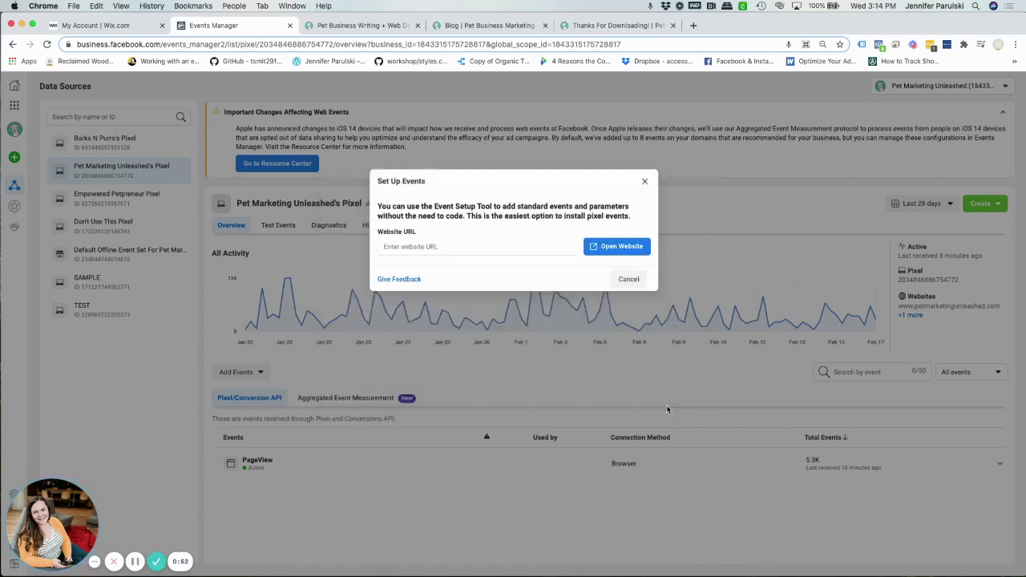
{"action": "left_click", "coordinate": [528, 277]}
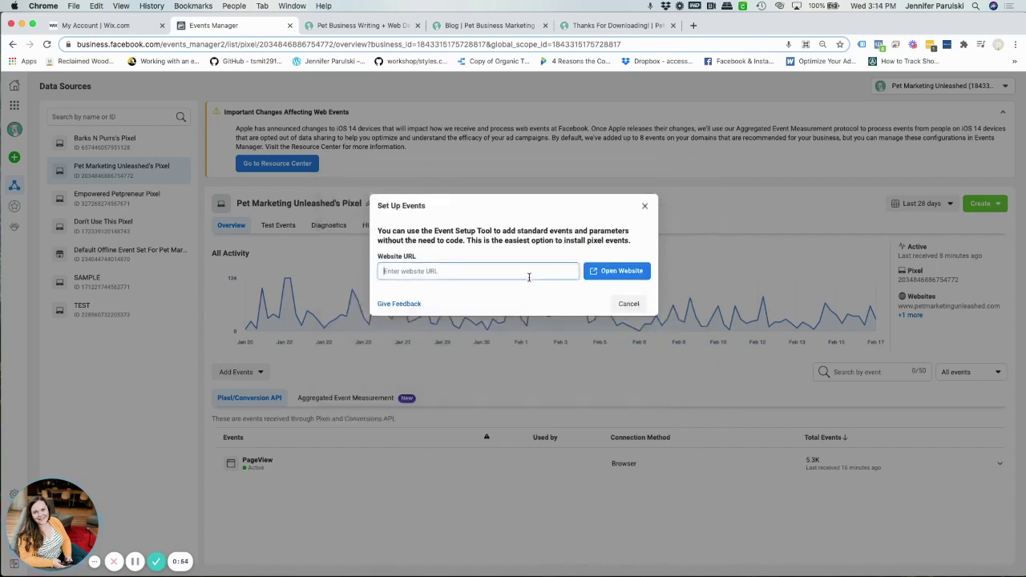
{"action": "right_click", "coordinate": [531, 277]}
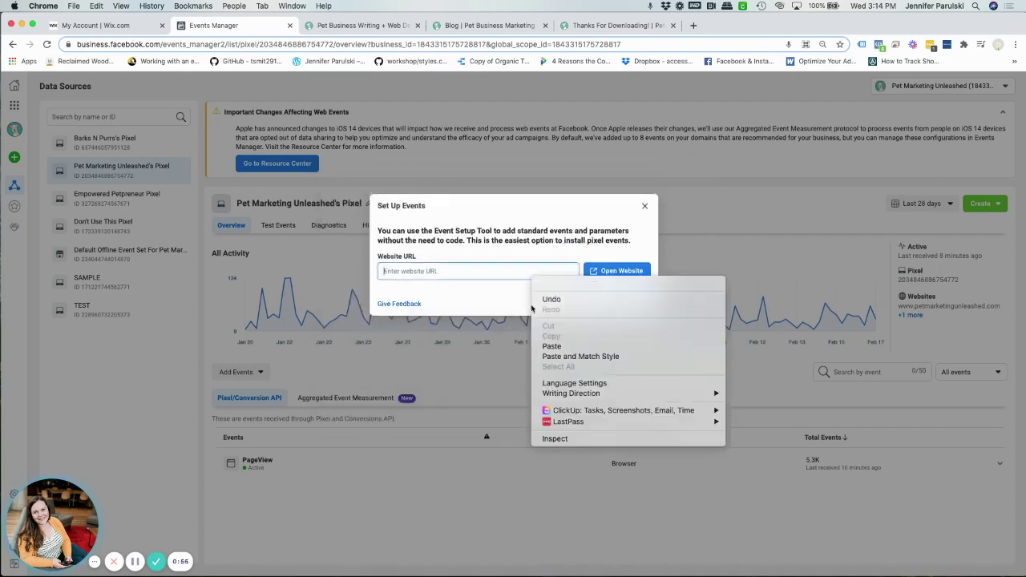
{"action": "left_click", "coordinate": [551, 346]}
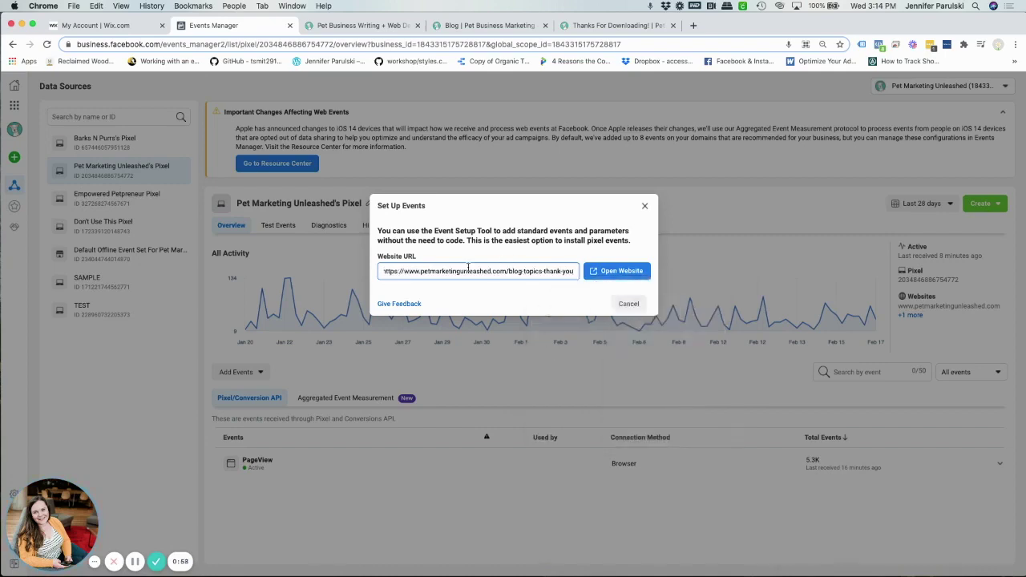
{"action": "left_click", "coordinate": [572, 26]}
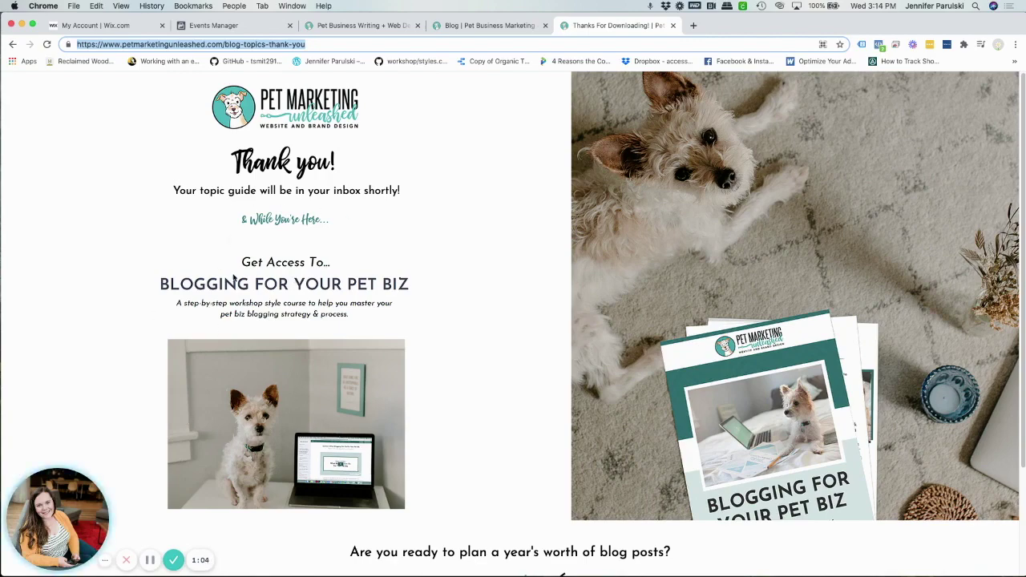
{"action": "left_click", "coordinate": [227, 27]}
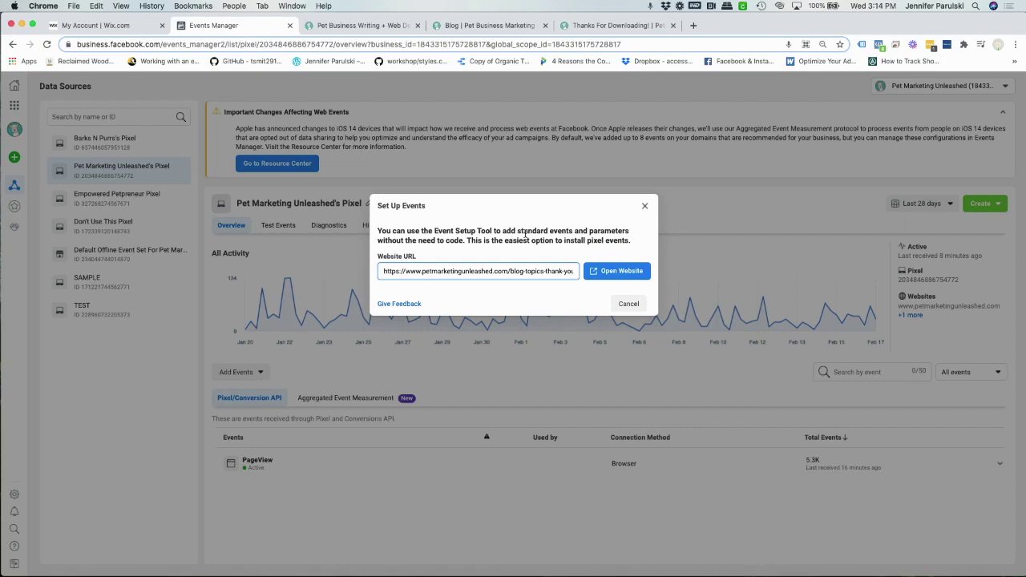
{"action": "left_click", "coordinate": [632, 271]}
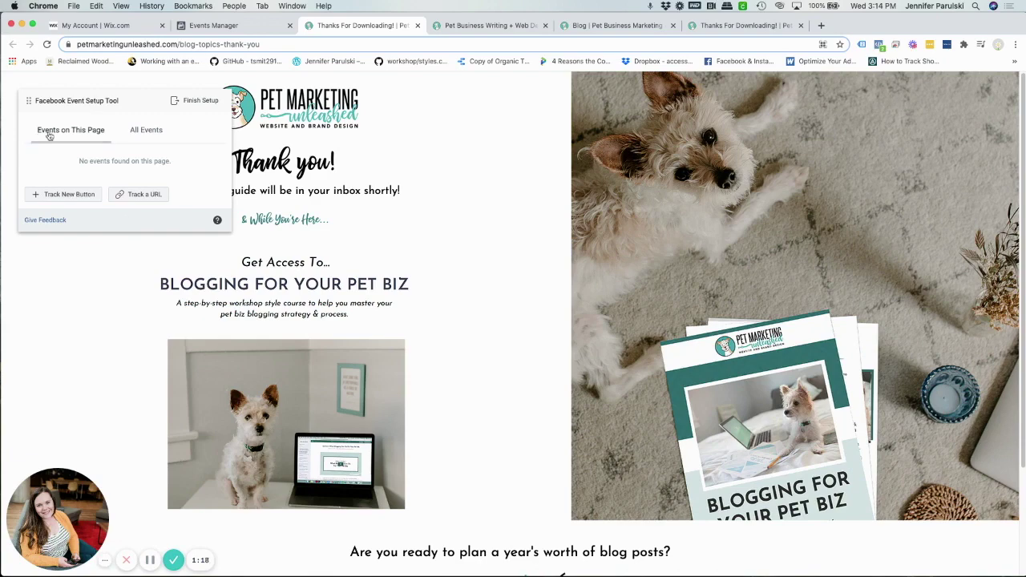
Add a Subscribe event that tracks the thank-you page by URL, using the URL equals condition.
{"action": "left_click", "coordinate": [56, 197]}
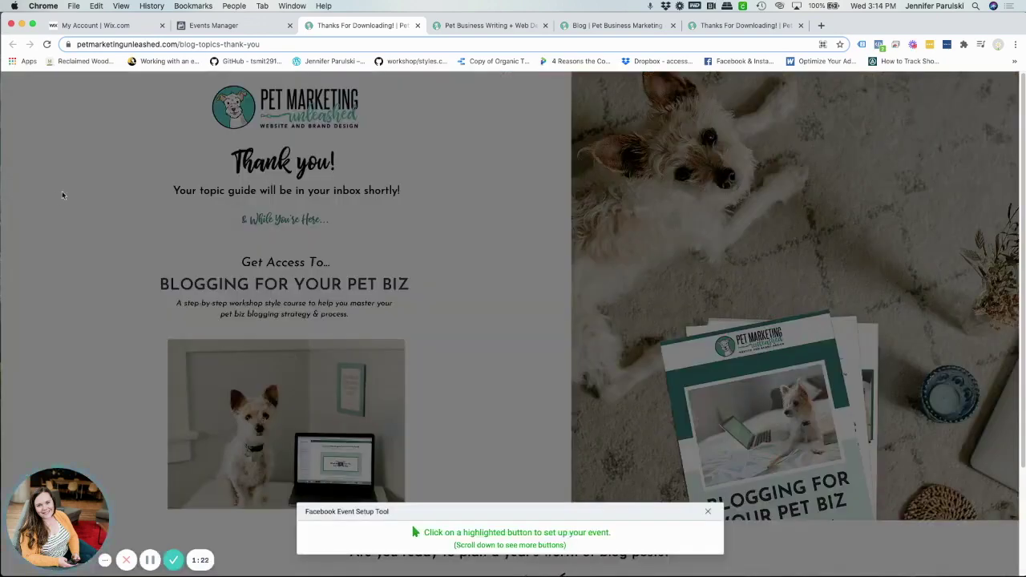
{"action": "left_click", "coordinate": [708, 511]}
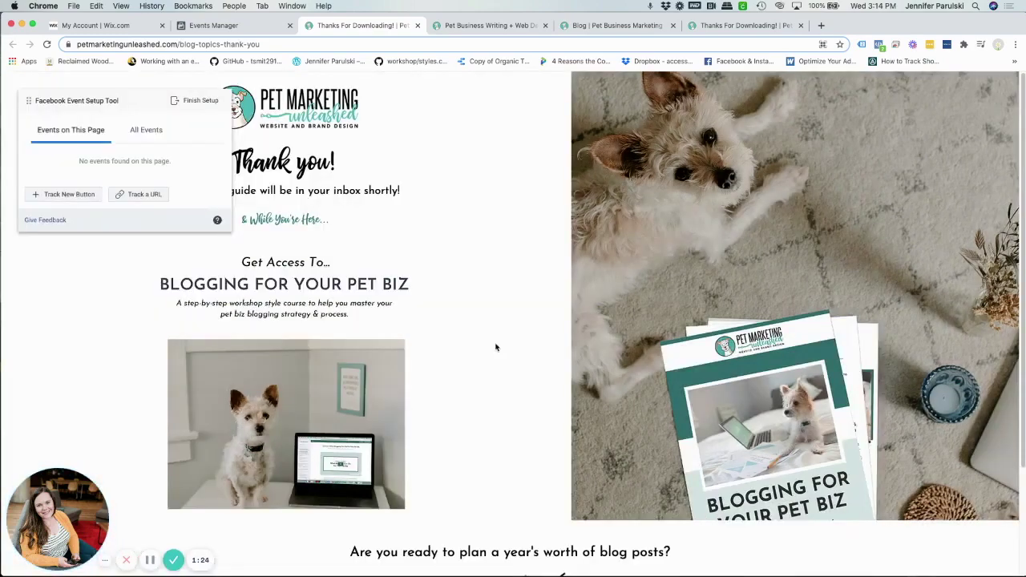
{"action": "left_click", "coordinate": [125, 197]}
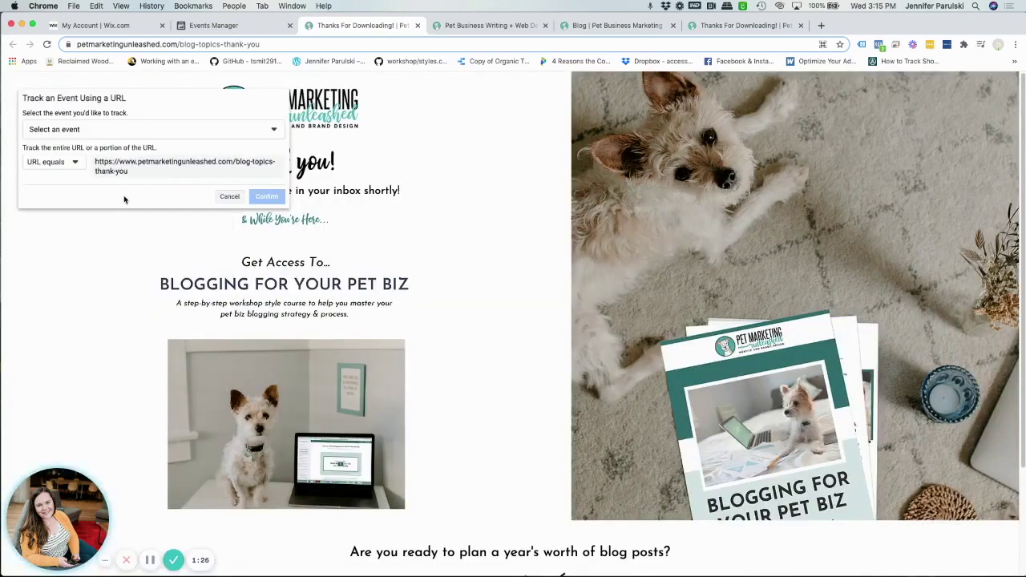
{"action": "left_click", "coordinate": [58, 131]}
{"action": "scroll", "coordinate": [116, 199], "scroll_direction": "down", "scroll_amount": 2}
{"action": "scroll", "coordinate": [116, 200], "scroll_direction": "down", "scroll_amount": 6}
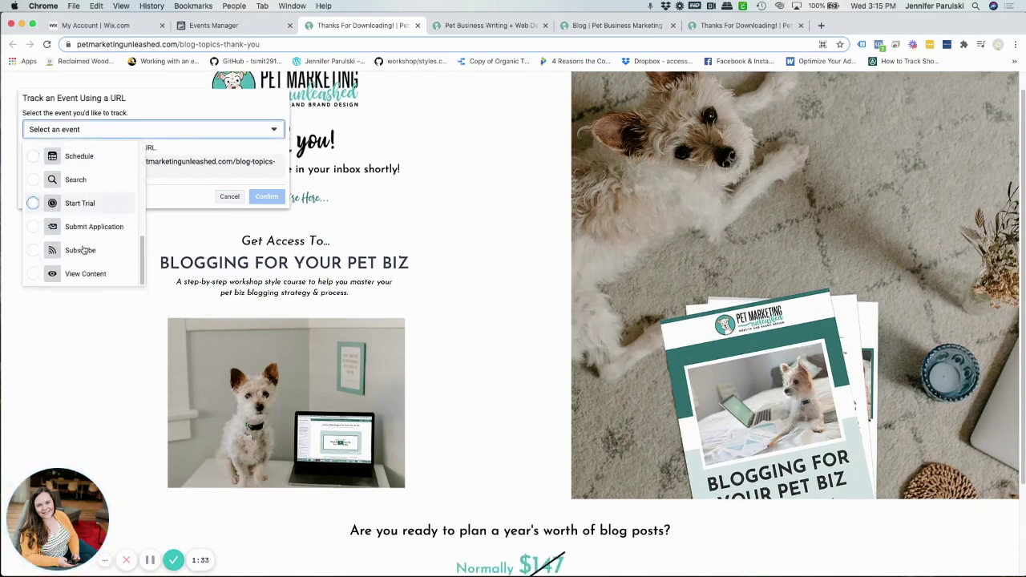
{"action": "left_click", "coordinate": [82, 249]}
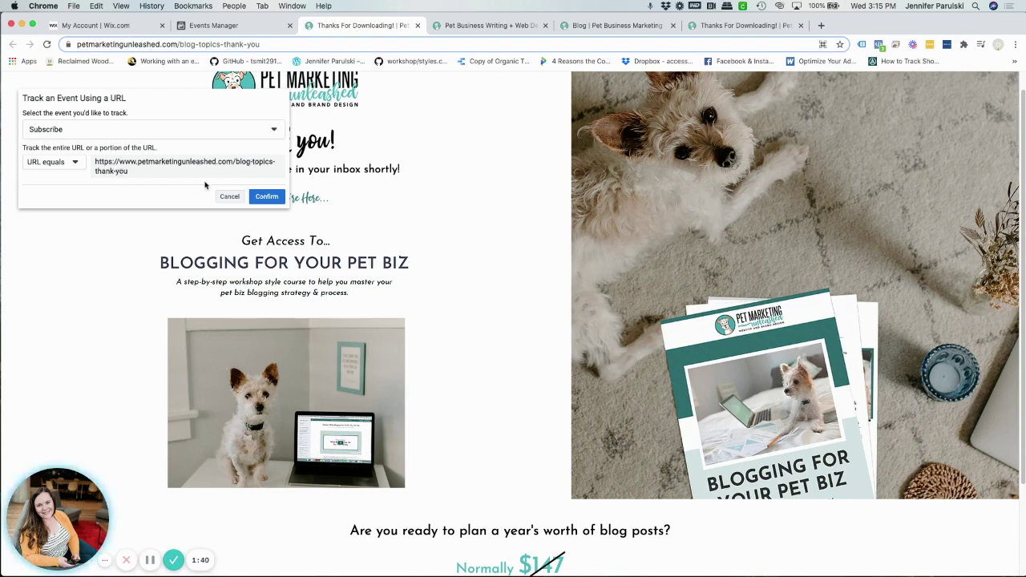
{"action": "left_click", "coordinate": [267, 197]}
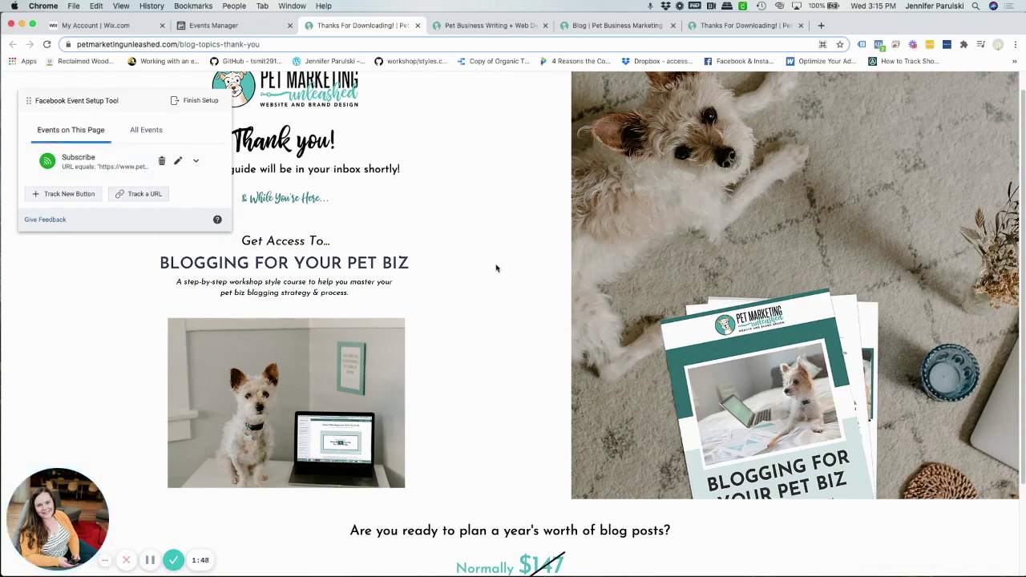
Finish the event setup with the Subscribe event and submit feedback rating the tool as helpful.
{"action": "left_click", "coordinate": [190, 101]}
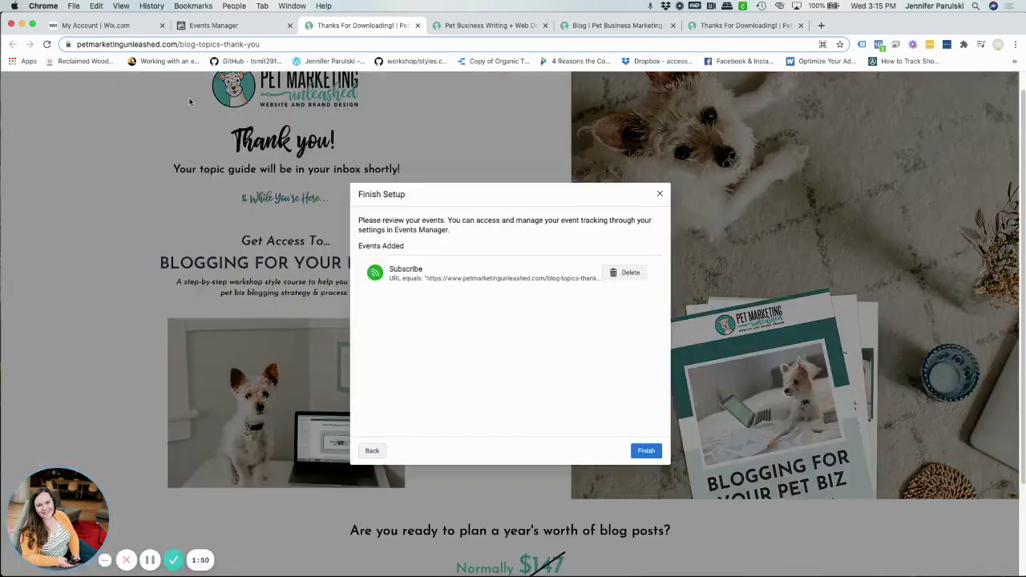
{"action": "left_click", "coordinate": [646, 451]}
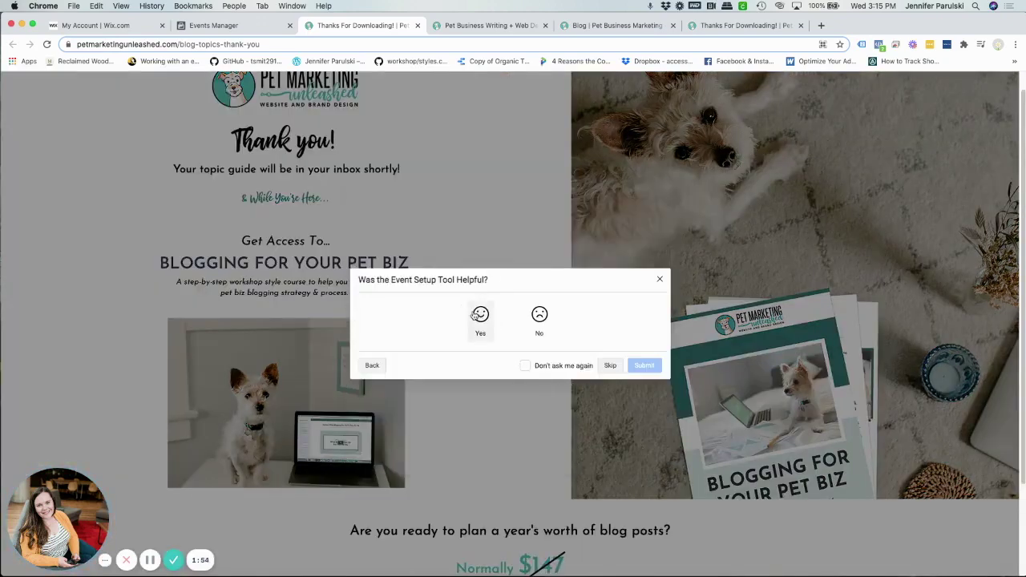
{"action": "left_click", "coordinate": [480, 316]}
{"action": "left_click", "coordinate": [645, 398]}
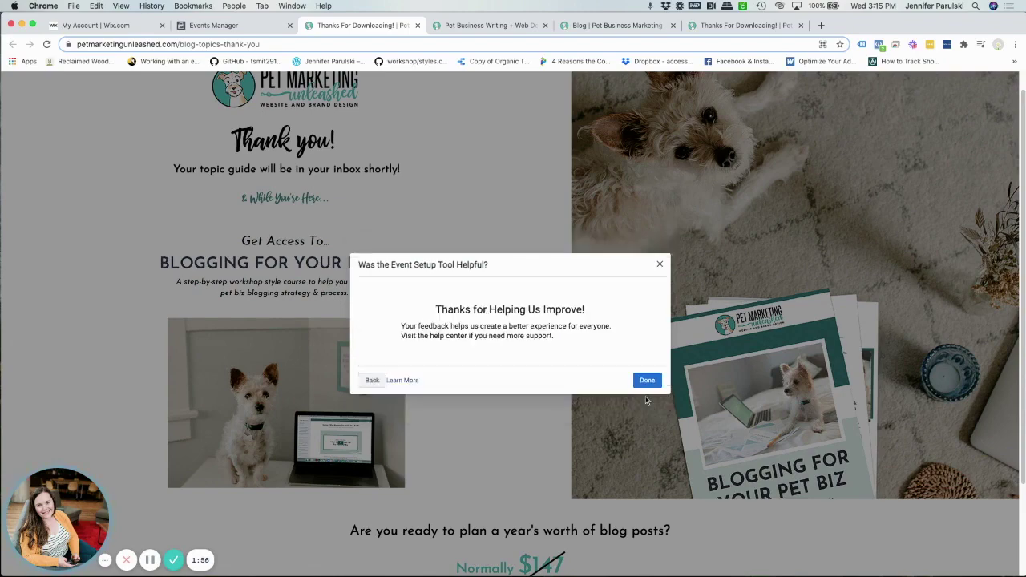
{"action": "left_click", "coordinate": [645, 380]}
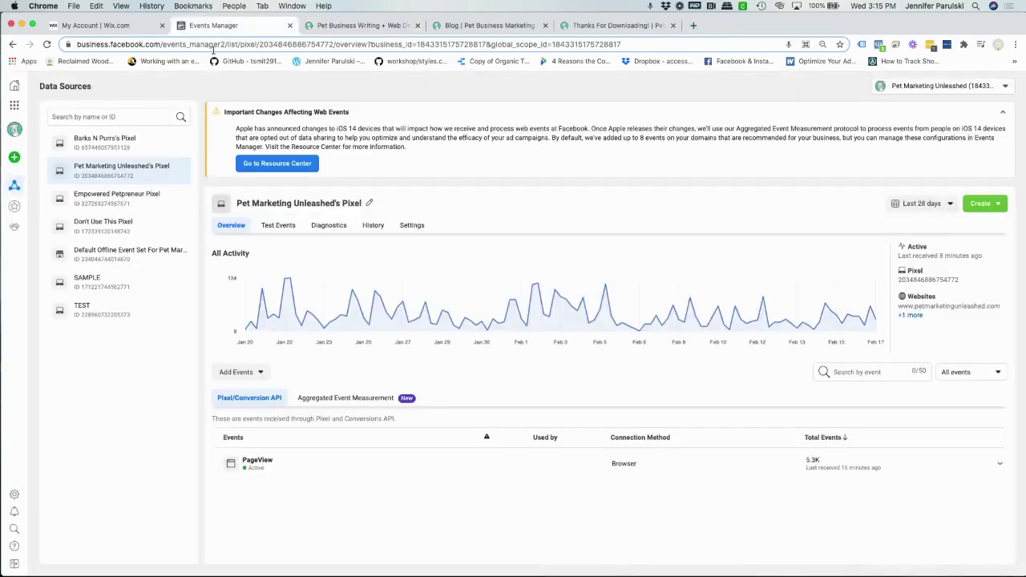
{"action": "left_click", "coordinate": [222, 377]}
{"action": "left_click", "coordinate": [243, 491]}
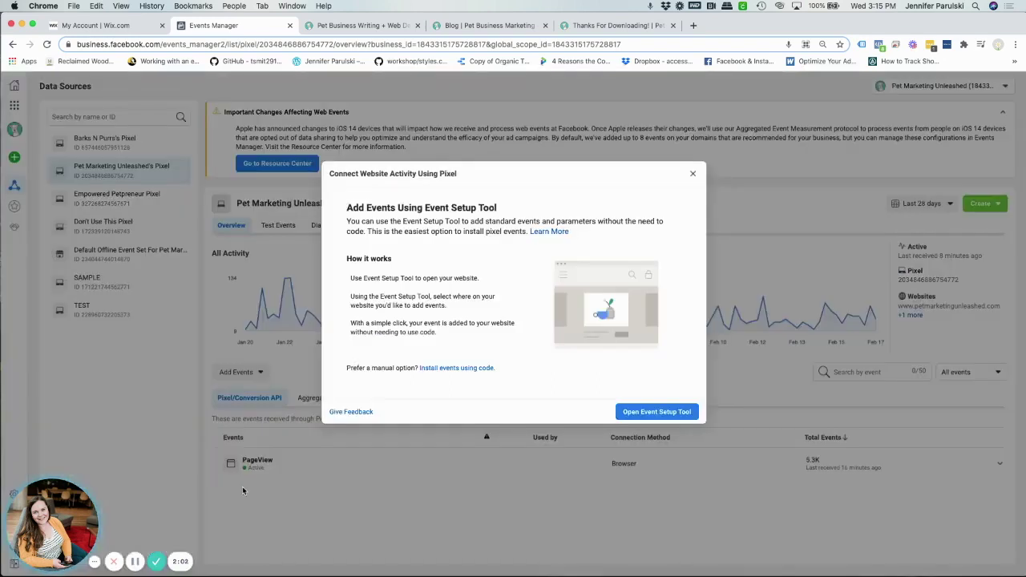
{"action": "left_click", "coordinate": [656, 412]}
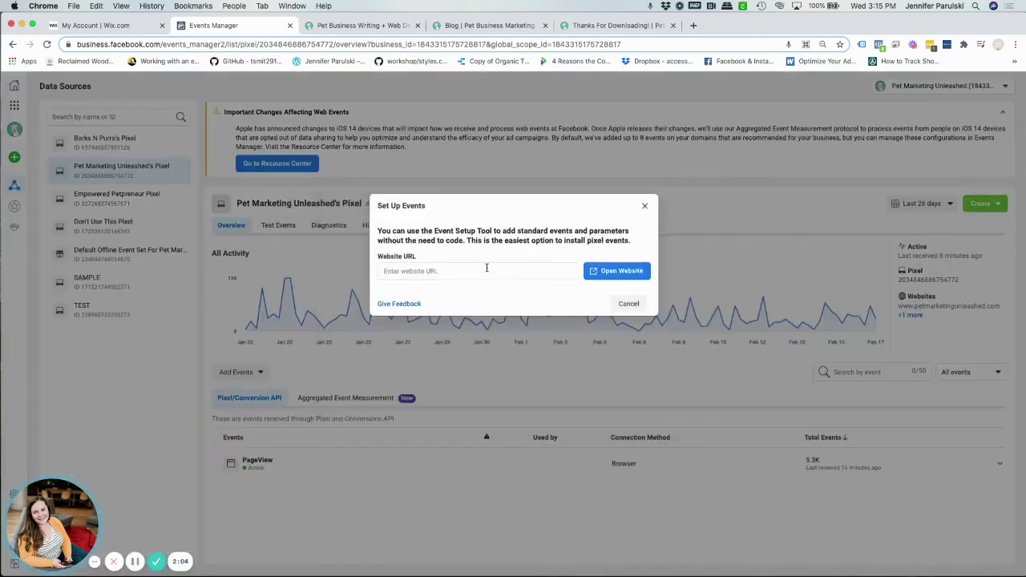
{"action": "type", "text": "https://www.petmarketingunleashed.com/blog-topics-thank-you"}
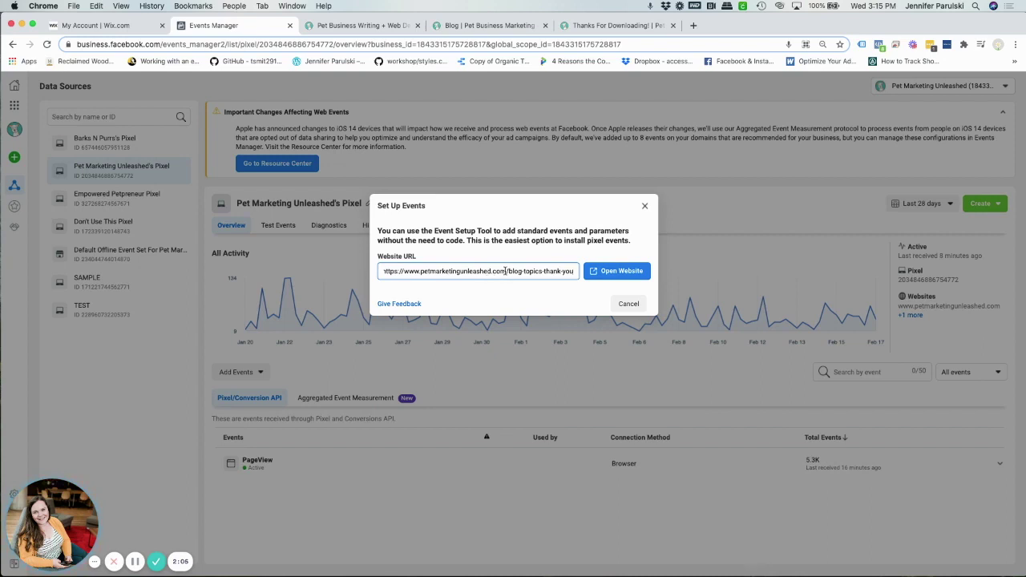
{"action": "left_click_drag", "start_coordinate": [506, 271], "coordinate": [585, 273]}
{"action": "key", "text": "BackSpace"}
{"action": "left_click", "coordinate": [618, 270]}
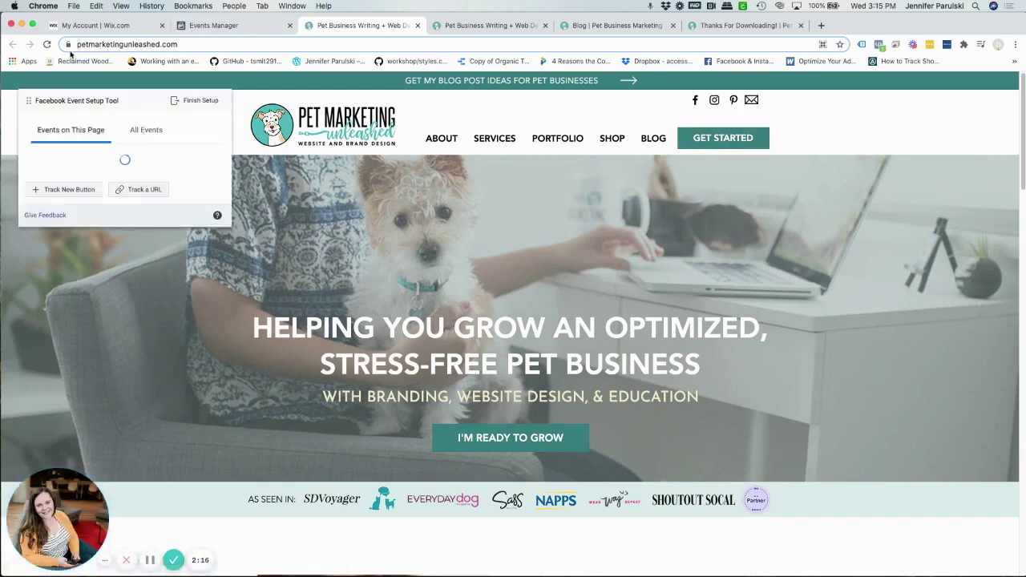
Try to track the homepage's GET STARTED button as a Lead event with no value included, and return to Events Manager to cancel the event setup.
{"action": "left_click", "coordinate": [71, 189]}
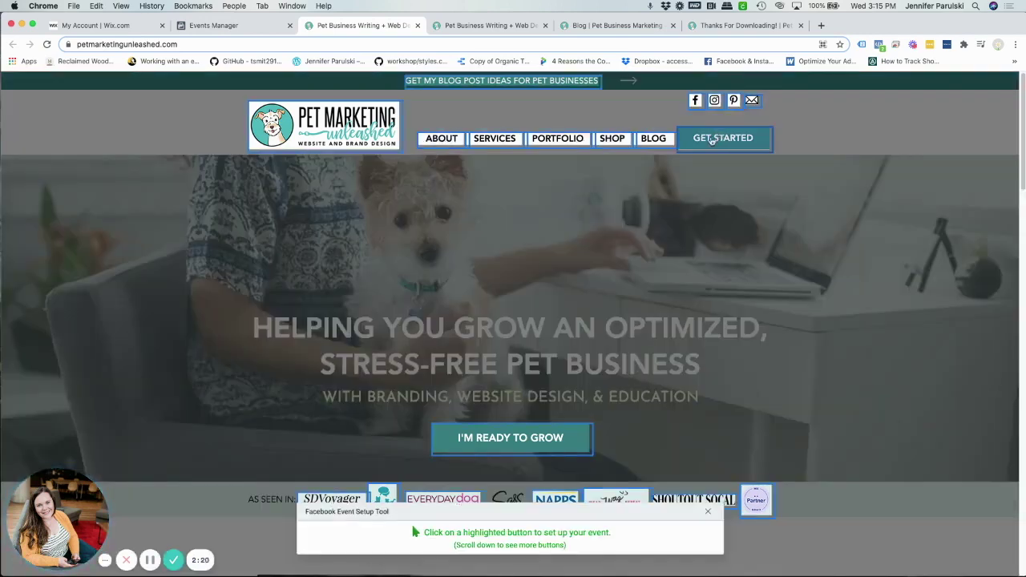
{"action": "left_click", "coordinate": [712, 141]}
{"action": "left_click", "coordinate": [140, 128]}
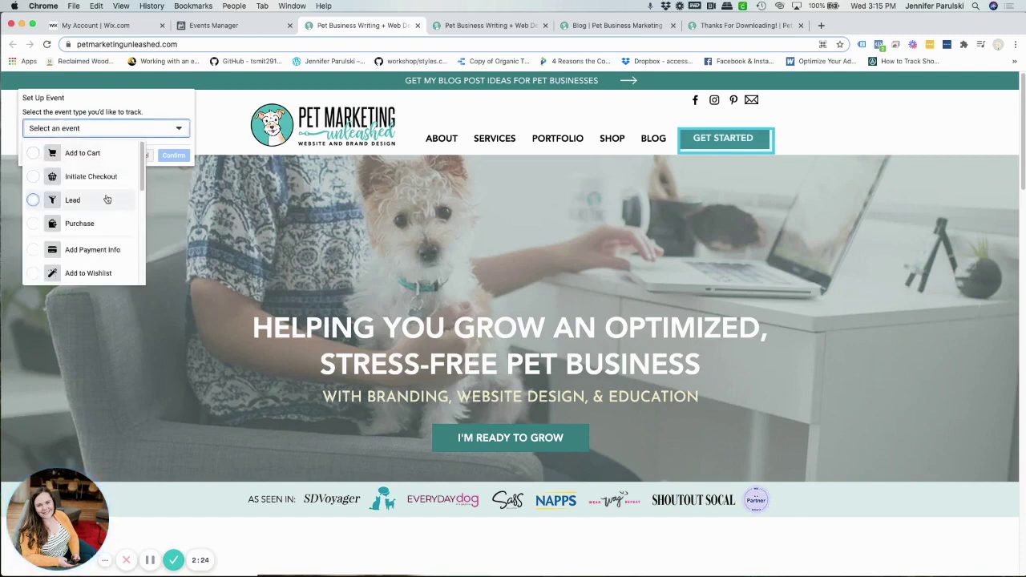
{"action": "left_click", "coordinate": [108, 201]}
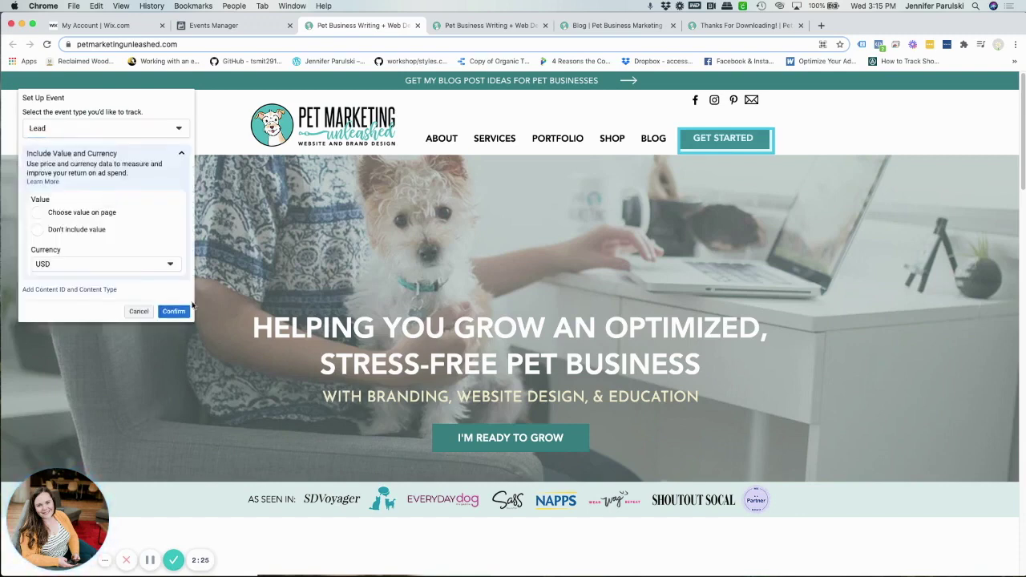
{"action": "left_click", "coordinate": [85, 231]}
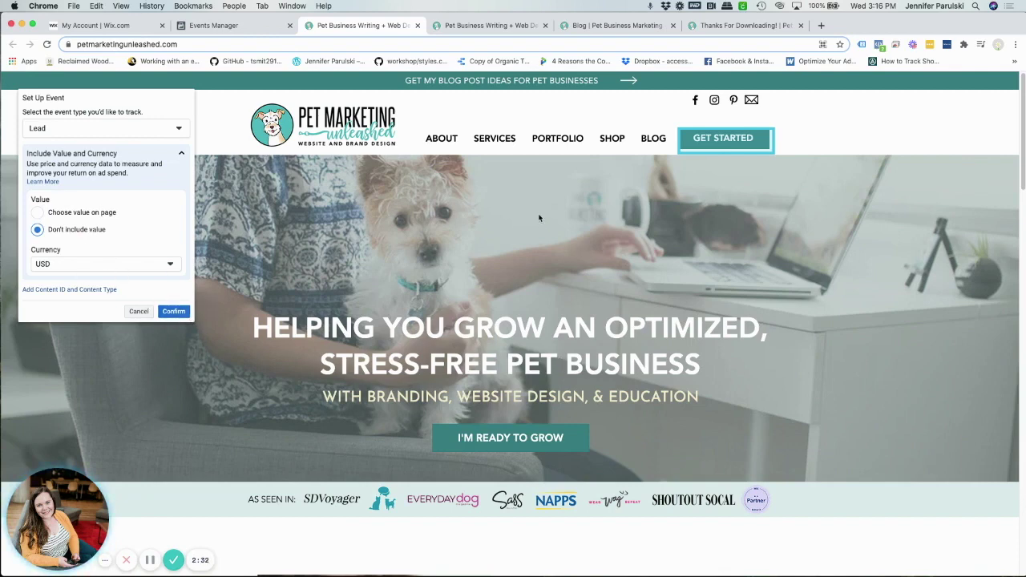
{"action": "left_click", "coordinate": [727, 26]}
{"action": "left_click", "coordinate": [241, 25]}
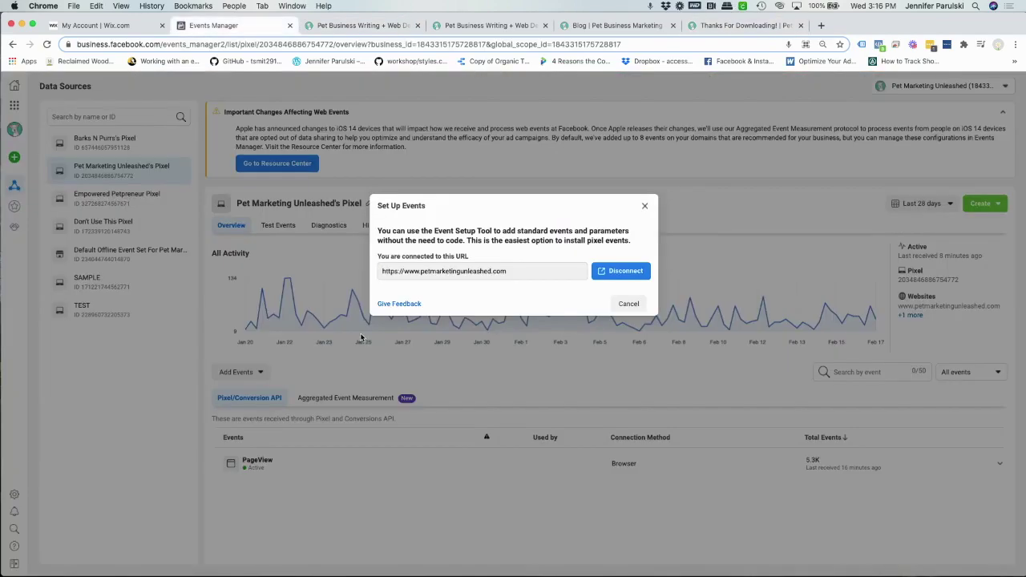
{"action": "left_click", "coordinate": [629, 305]}
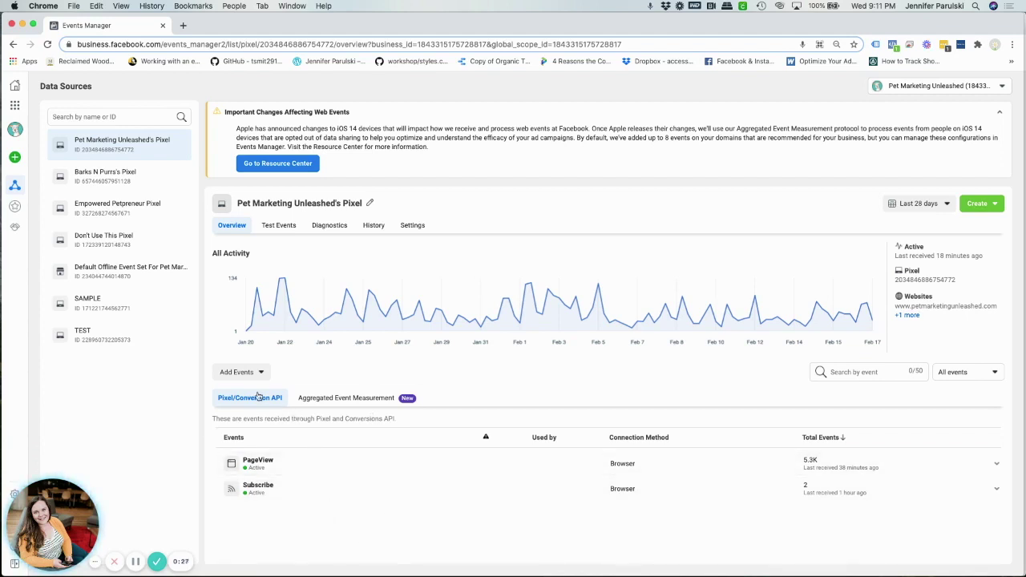
Open the Aggregated Event Measurement web event configuration of petmarketingunleashed.com for editing.
{"action": "left_click", "coordinate": [344, 400]}
{"action": "left_click", "coordinate": [604, 443]}
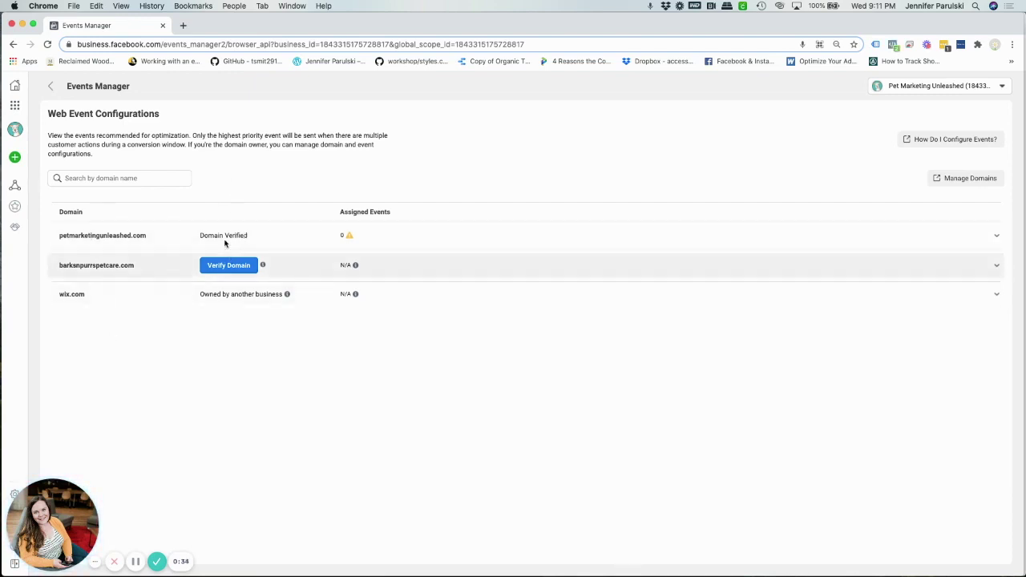
{"action": "left_click", "coordinate": [242, 239]}
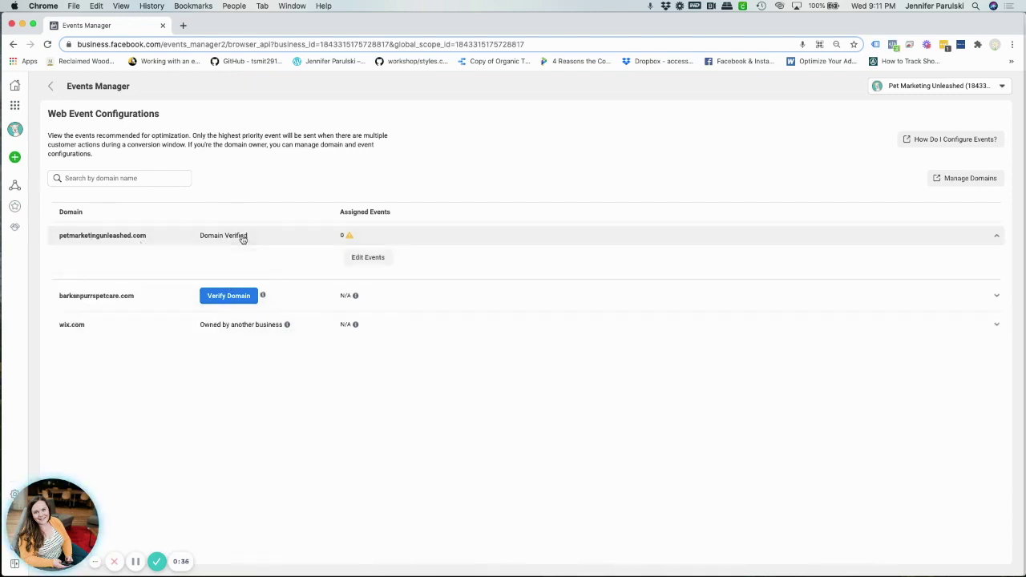
{"action": "left_click", "coordinate": [368, 258]}
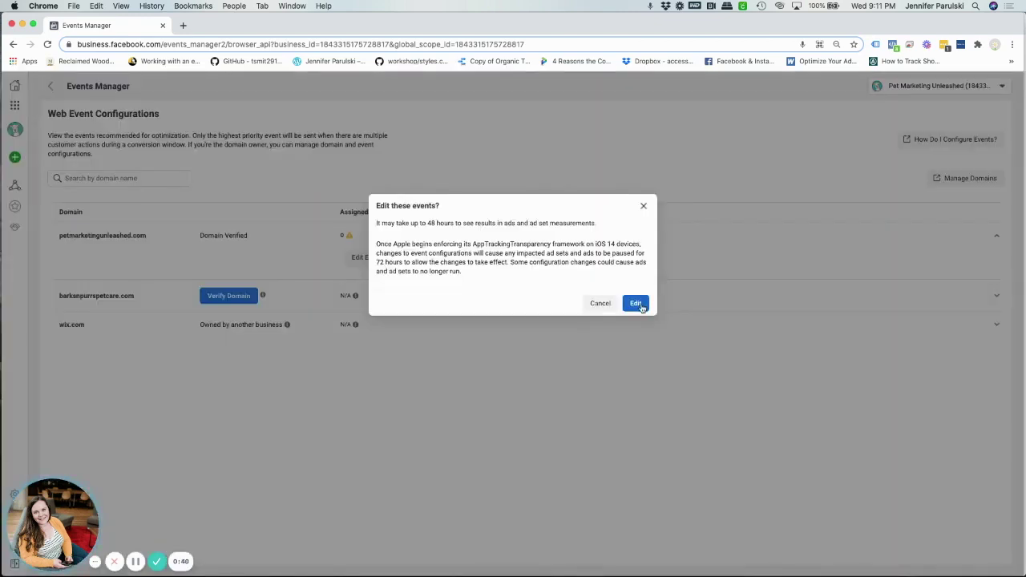
{"action": "left_click", "coordinate": [635, 304]}
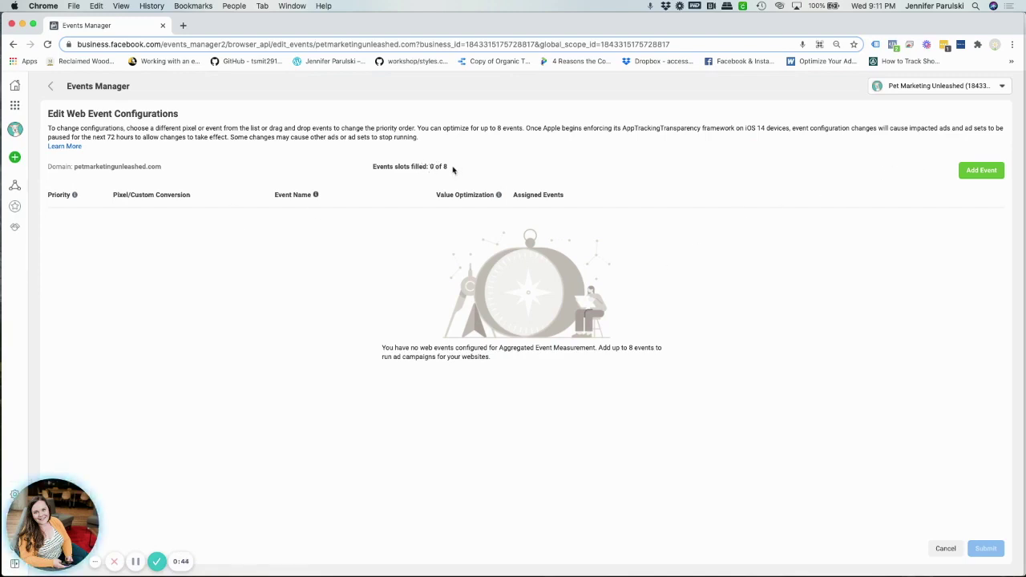
{"action": "left_click", "coordinate": [982, 171]}
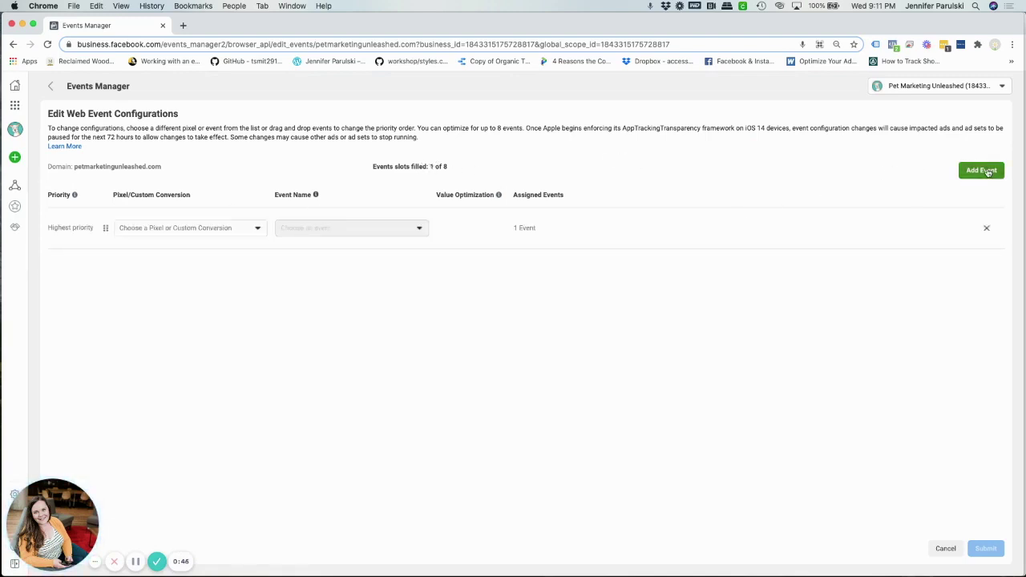
{"action": "left_click", "coordinate": [203, 234]}
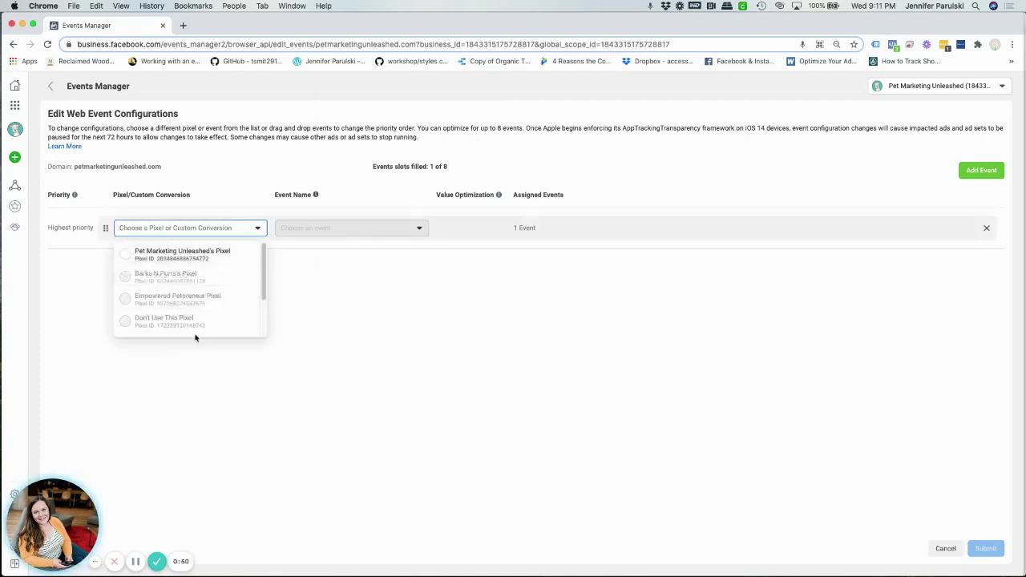
{"action": "left_click", "coordinate": [171, 255]}
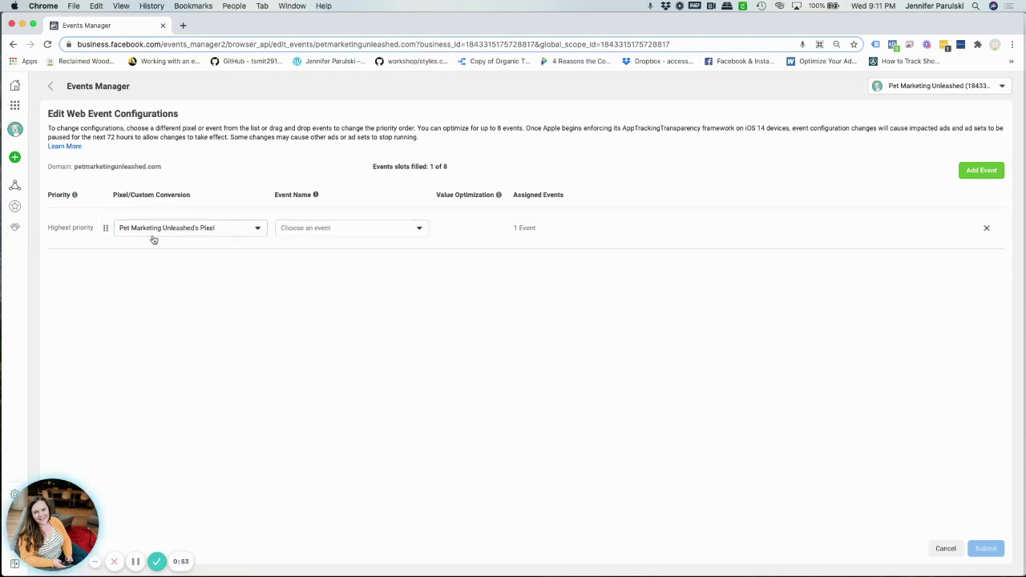
{"action": "left_click", "coordinate": [311, 230]}
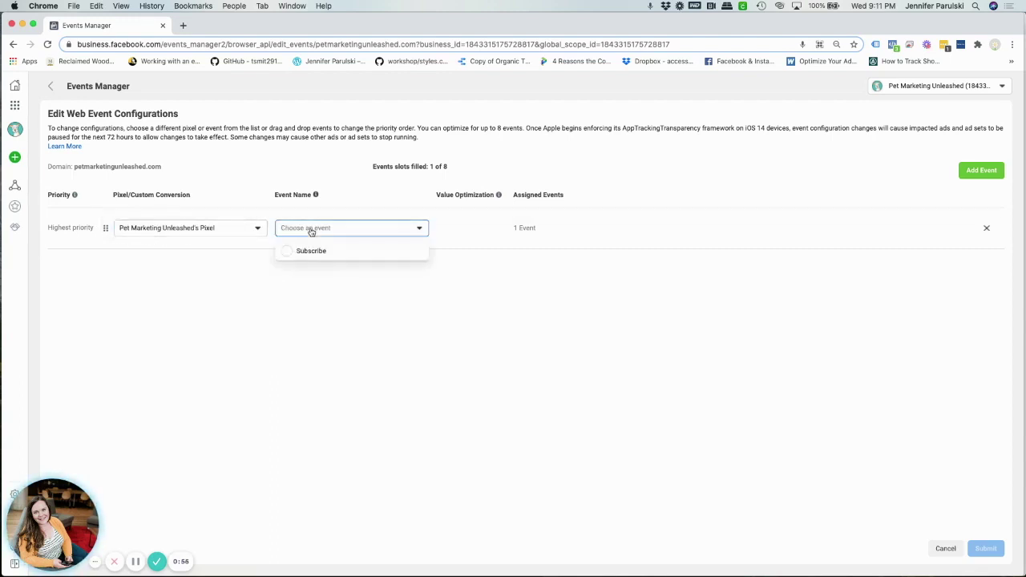
{"action": "left_click", "coordinate": [310, 251]}
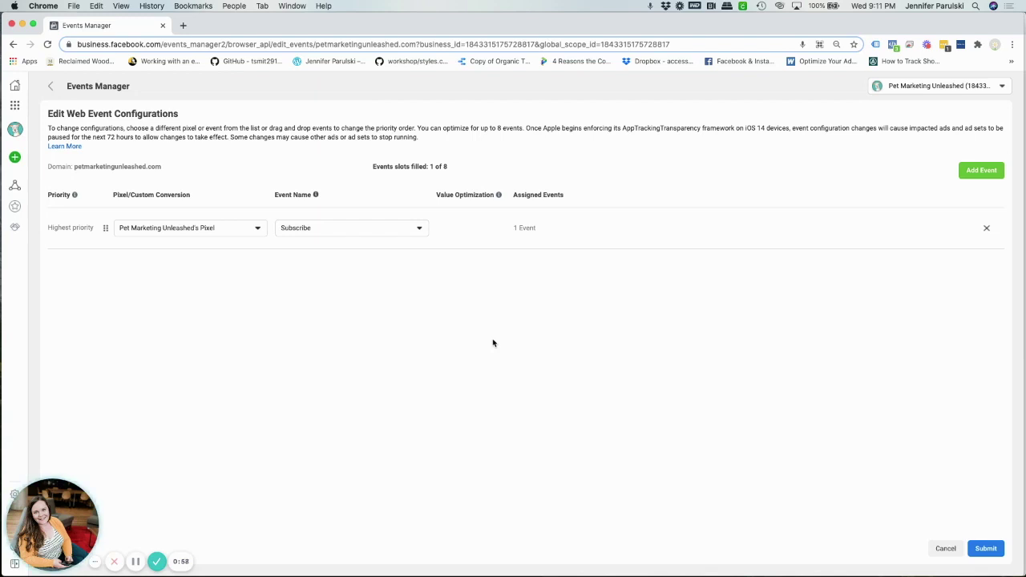
Submit the event configuration, acknowledge understanding the changes, apply them and close the confirmation.
{"action": "left_click", "coordinate": [987, 551]}
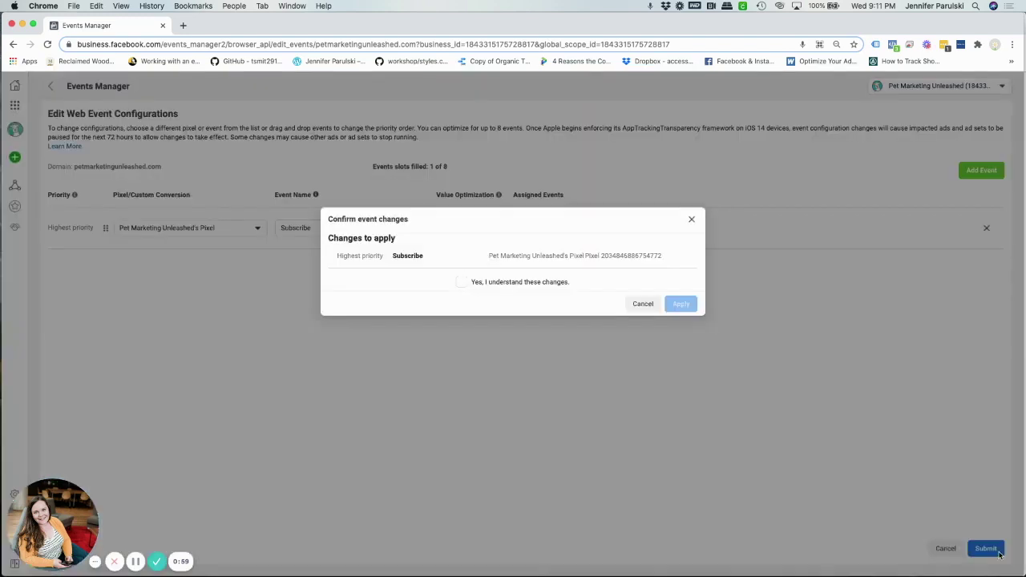
{"action": "left_click", "coordinate": [461, 338]}
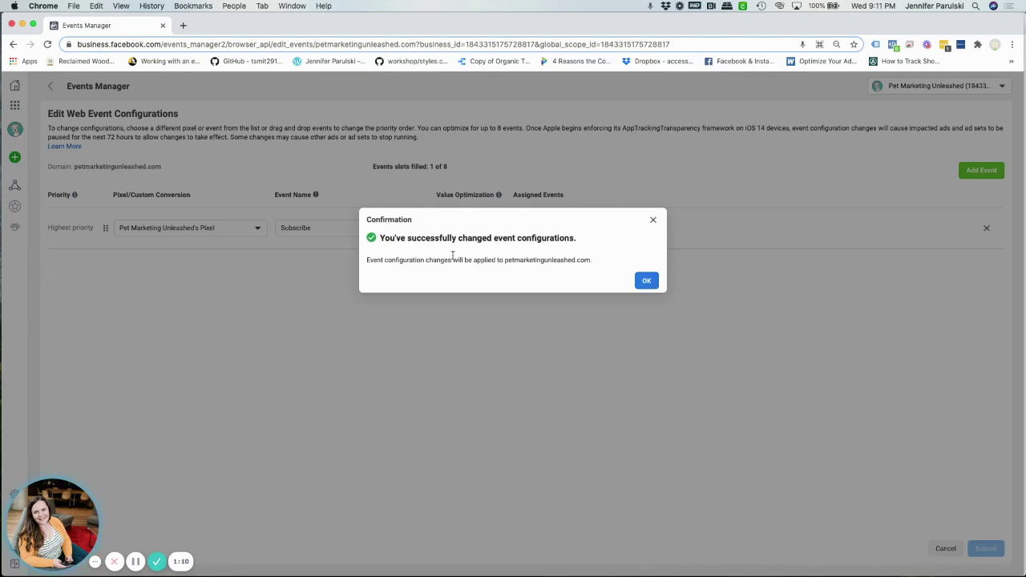
{"action": "left_click", "coordinate": [647, 282]}
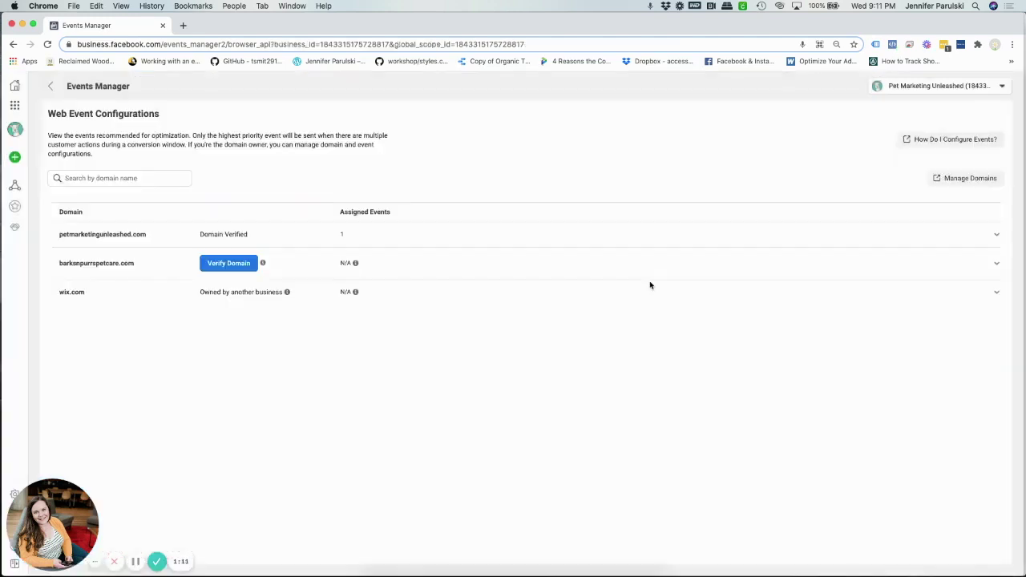